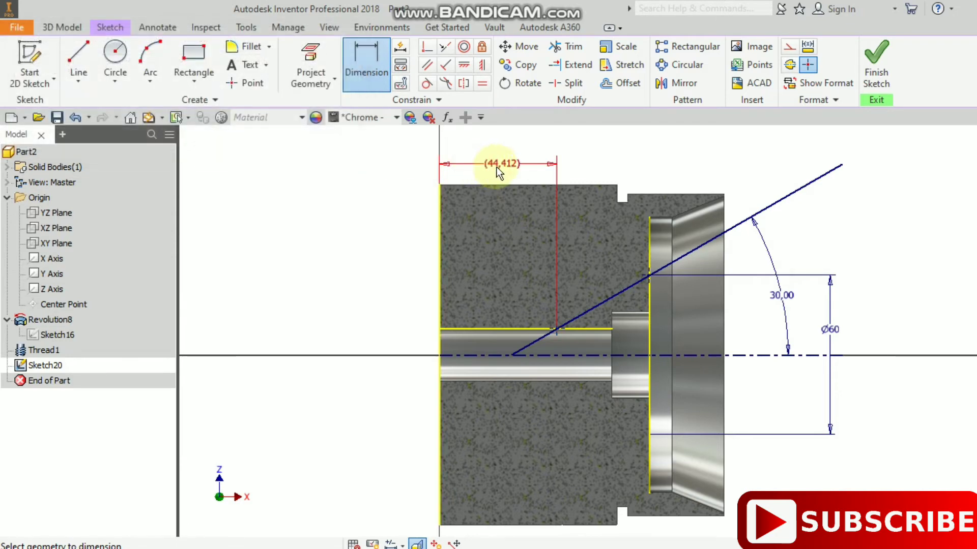
# Step: Delete the 30° angle dimension of the inclined line and the driven horizontal dimension above the part
pyautogui.scroll(3, 501, 168)
pyautogui.scroll(-2, 527, 203)
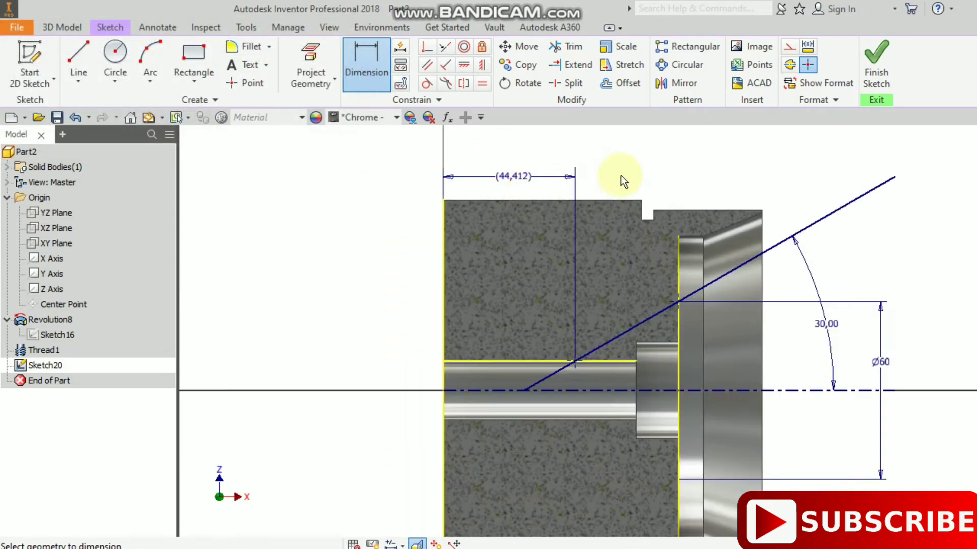
pyautogui.rightClick(636, 173)
pyautogui.click(700, 170)
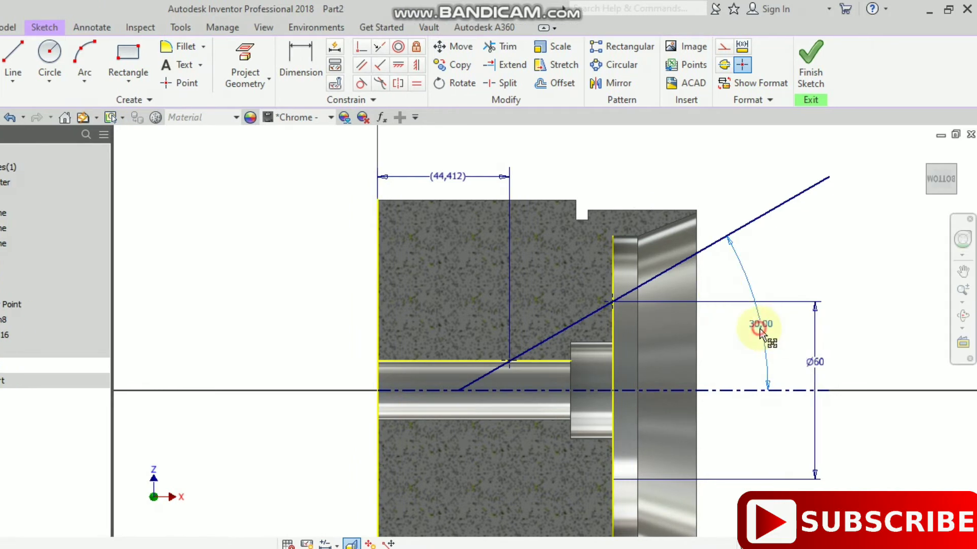
pyautogui.rightClick(759, 328)
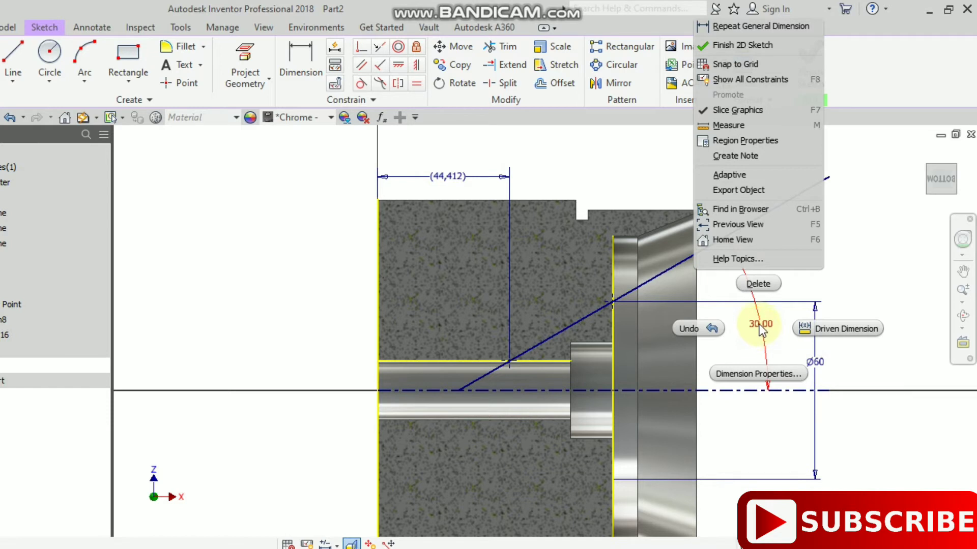
pyautogui.click(759, 329)
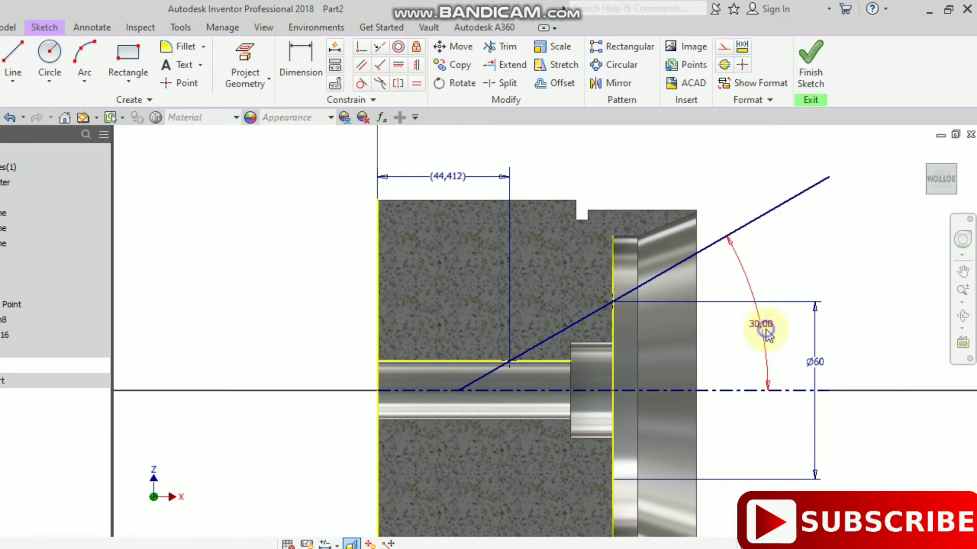
pyautogui.rightClick(768, 329)
pyautogui.click(769, 285)
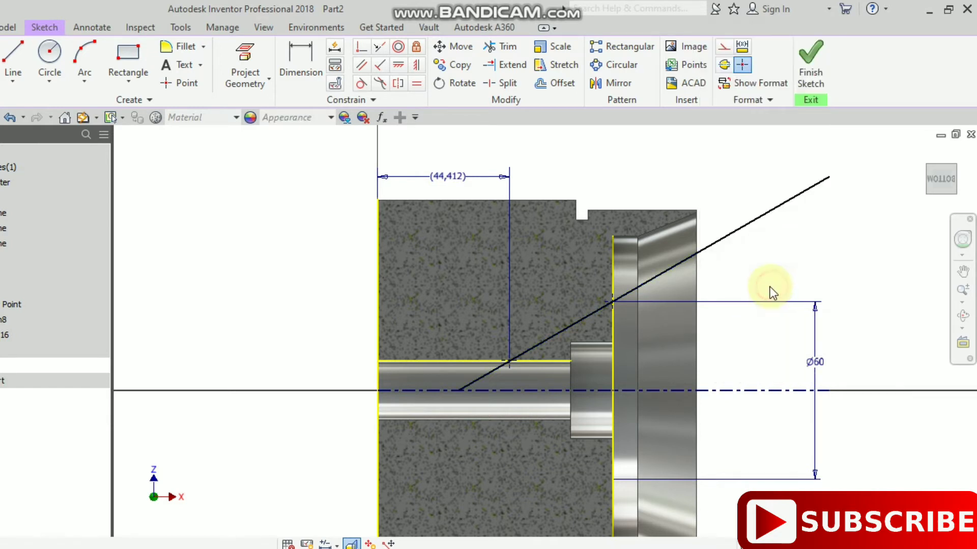
pyautogui.rightClick(453, 176)
pyautogui.click(459, 128)
# Step: Try to dimension the horizontal distance from the part's flat end edge to the sketch point on the bore edge as 40 mm
pyautogui.click(316, 82)
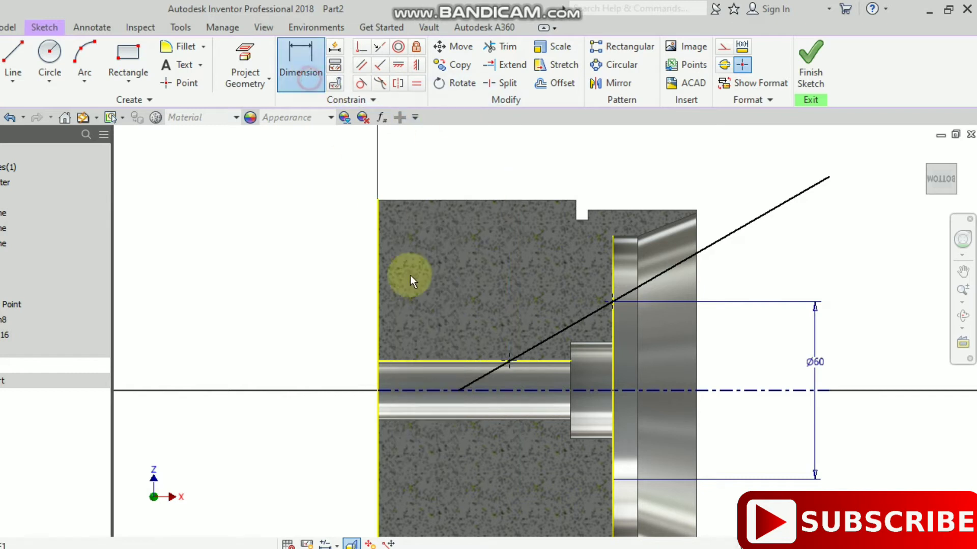
pyautogui.click(379, 334)
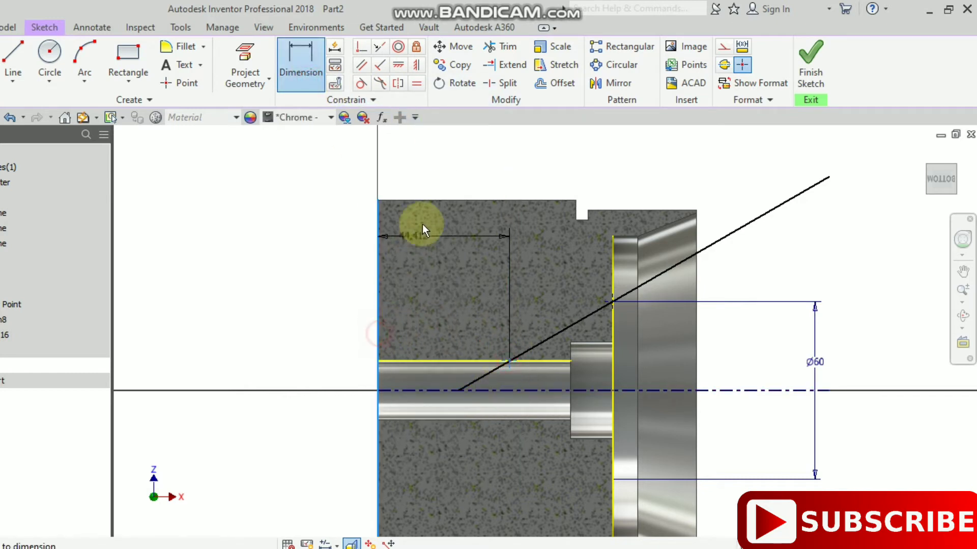
pyautogui.click(448, 182)
pyautogui.write('40')
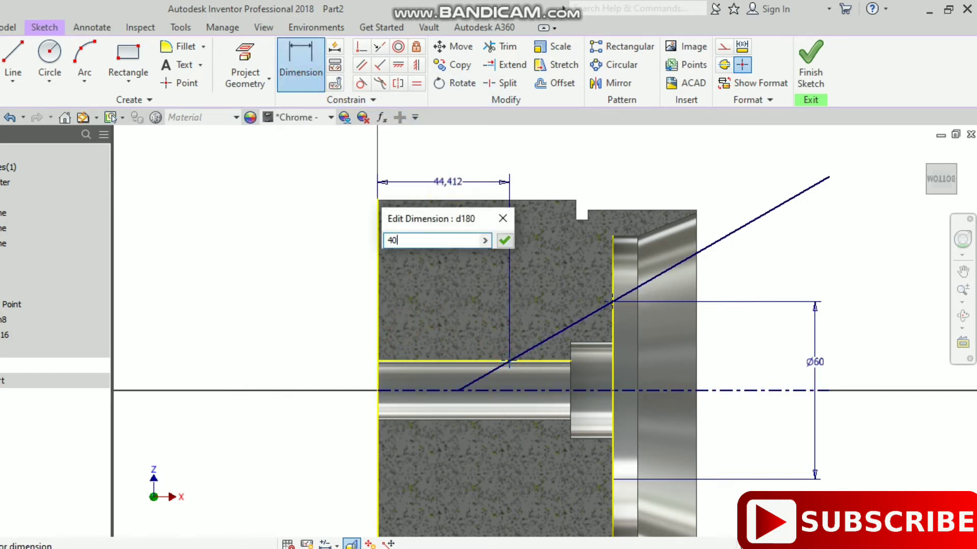
pyautogui.press('Return')
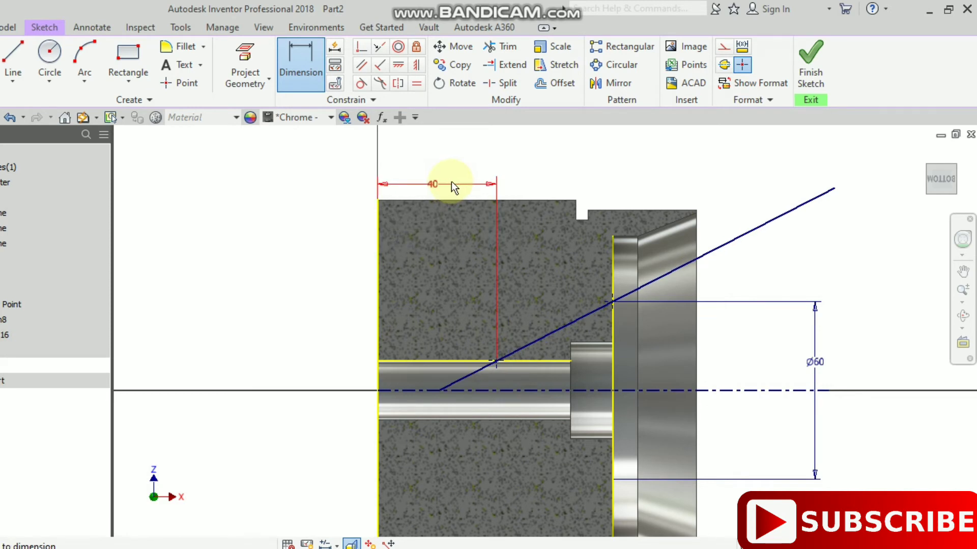
pyautogui.rightClick(560, 166)
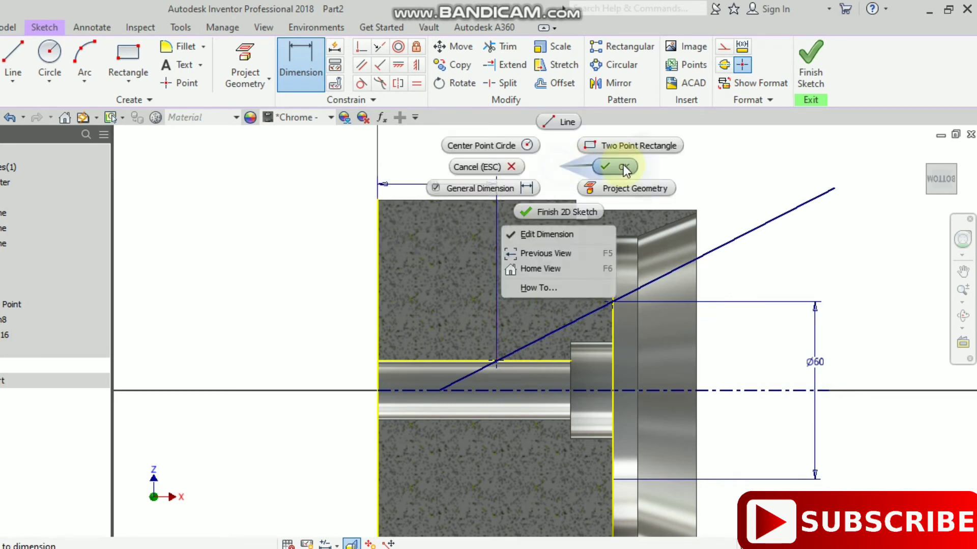
pyautogui.click(625, 166)
pyautogui.click(543, 139)
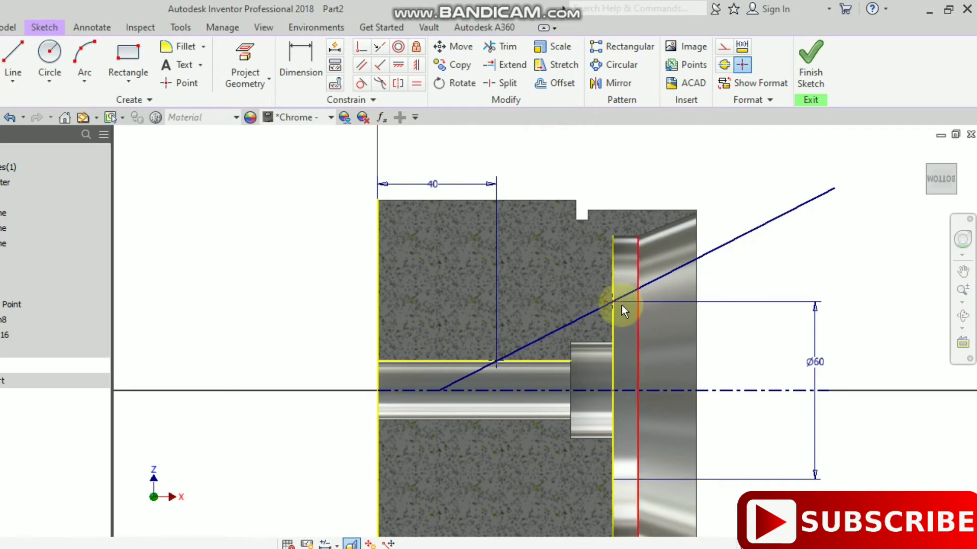
# Step: Delete the 40 mm horizontal dimension from the sketch
pyautogui.scroll(3, 621, 305)
pyautogui.scroll(-2, 622, 305)
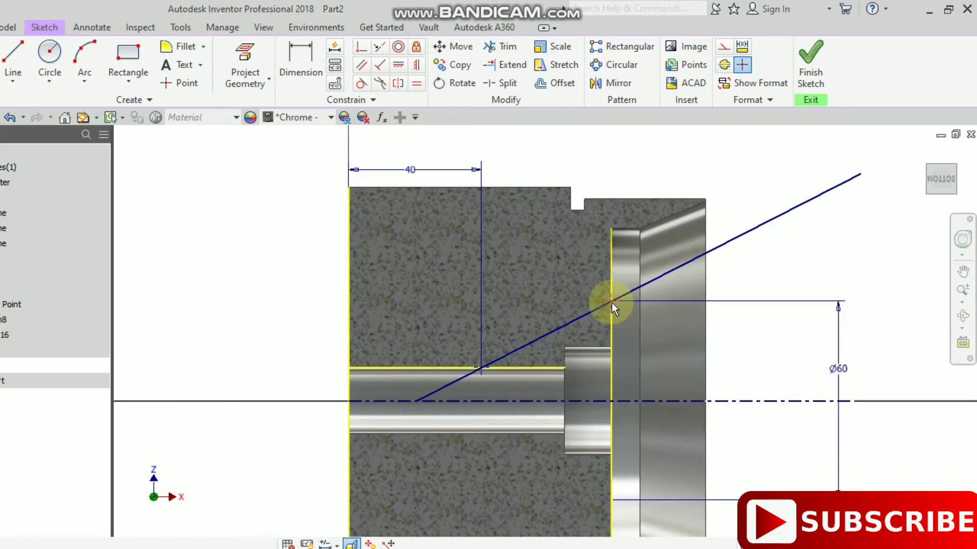
pyautogui.rightClick(412, 171)
pyautogui.click(418, 133)
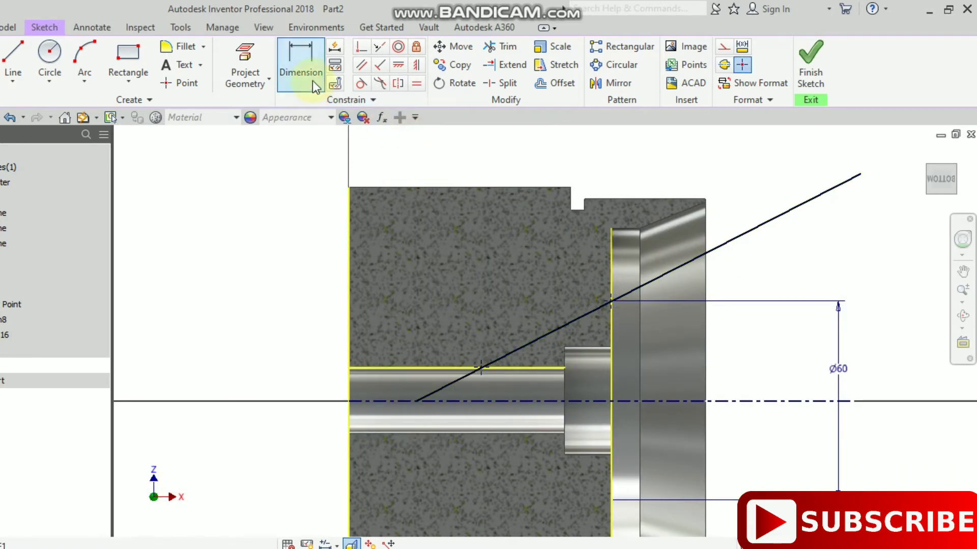
# Step: Dimension the angle between the inclined line and the horizontal centerline as 30°
pyautogui.click(312, 80)
pyautogui.click(534, 342)
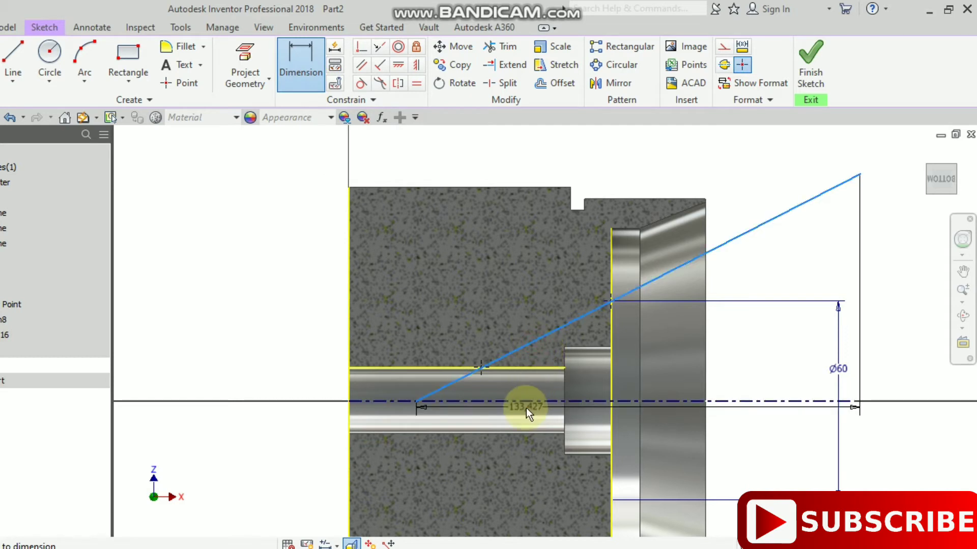
pyautogui.click(529, 402)
pyautogui.click(748, 356)
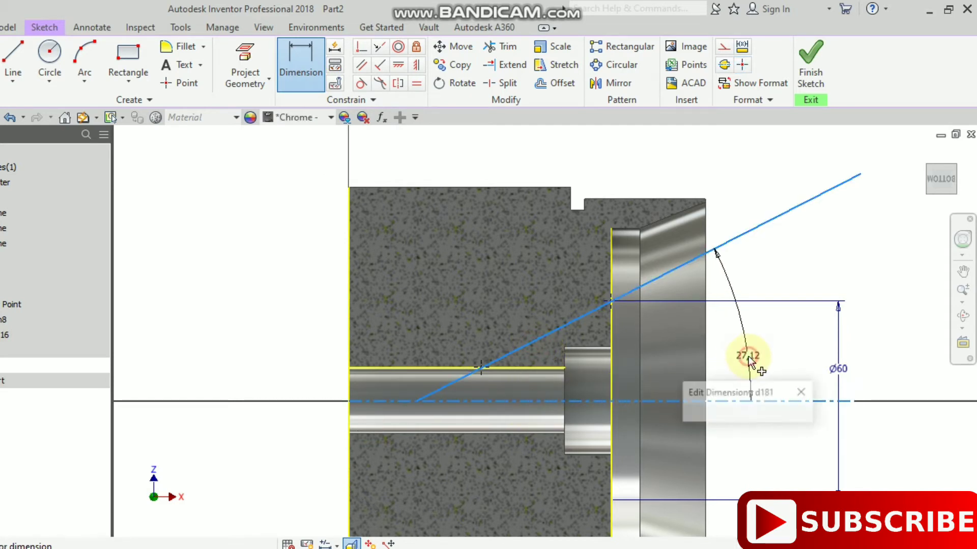
pyautogui.write('30')
pyautogui.press('Return')
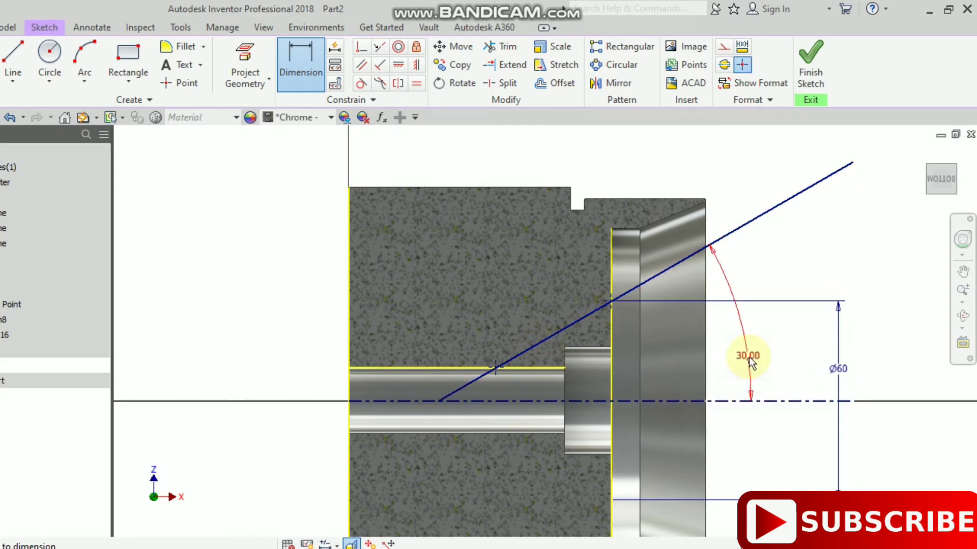
pyautogui.rightClick(771, 277)
pyautogui.click(811, 279)
# Step: Place a sketch point on the outer end of the inclined line and finish the sketch
pyautogui.scroll(3, 746, 359)
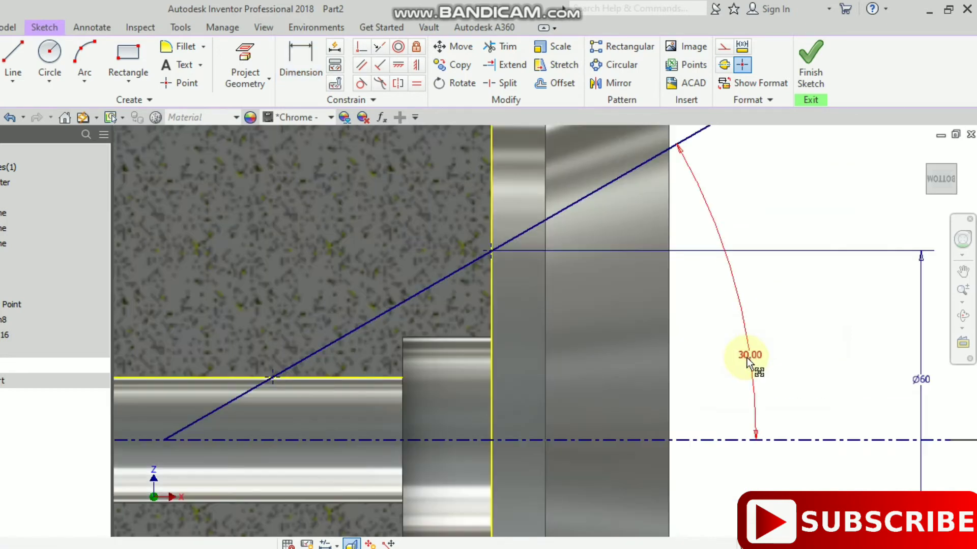
pyautogui.scroll(-3, 747, 358)
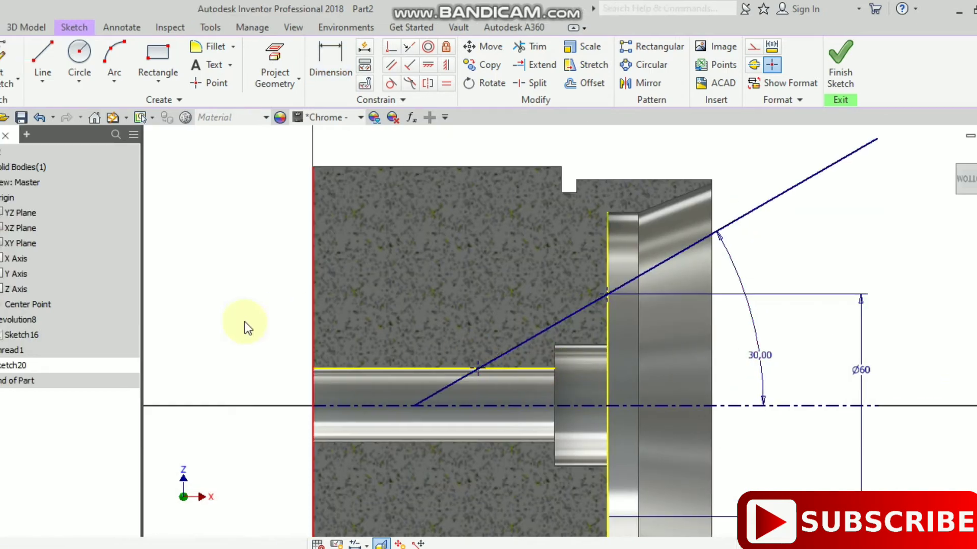
pyautogui.scroll(-3, 307, 308)
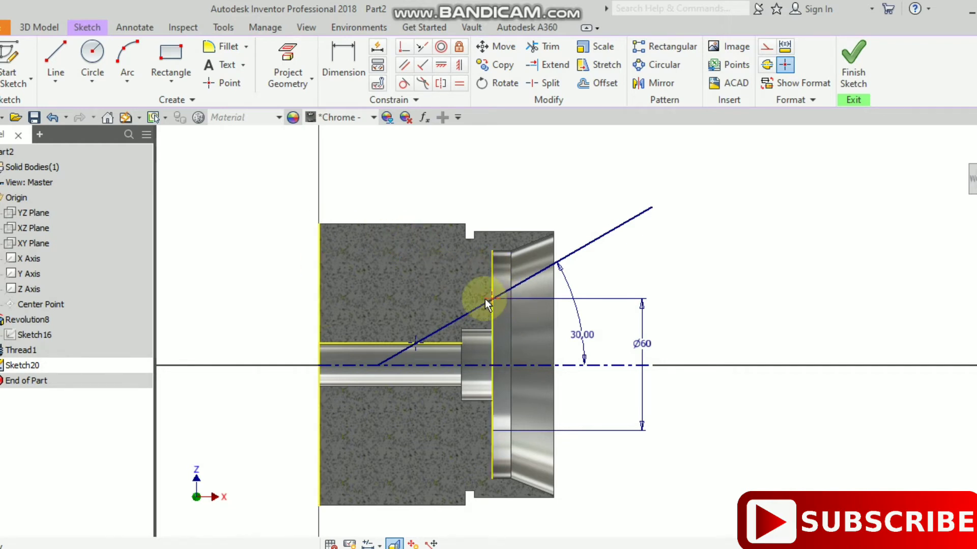
pyautogui.scroll(-3, 485, 299)
pyautogui.scroll(5, 553, 270)
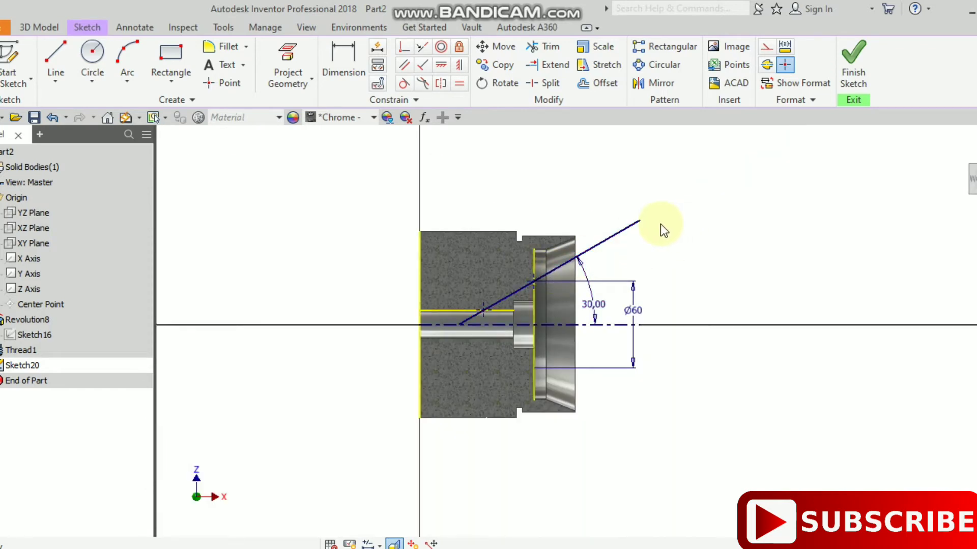
pyautogui.click(224, 83)
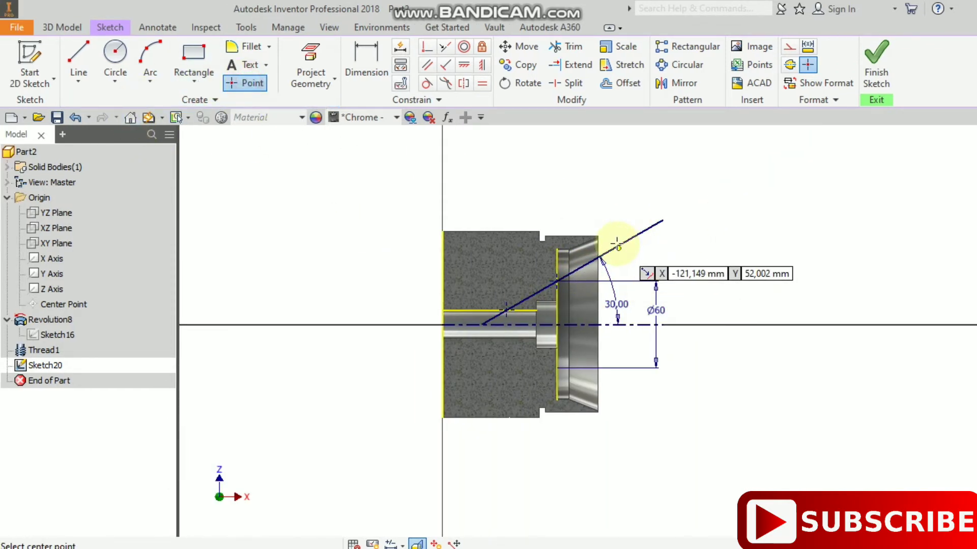
pyautogui.scroll(-3, 617, 244)
pyautogui.click(703, 200)
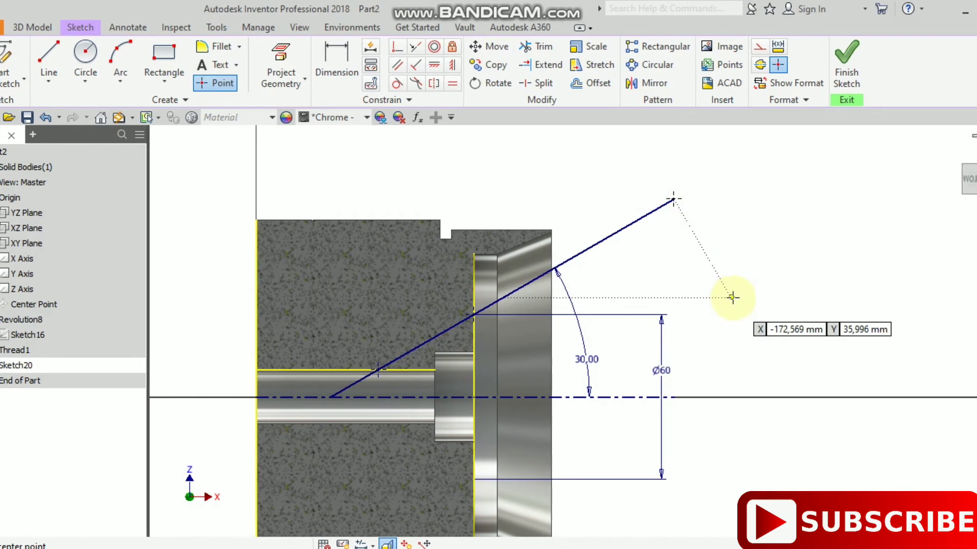
pyautogui.rightClick(737, 264)
pyautogui.click(778, 266)
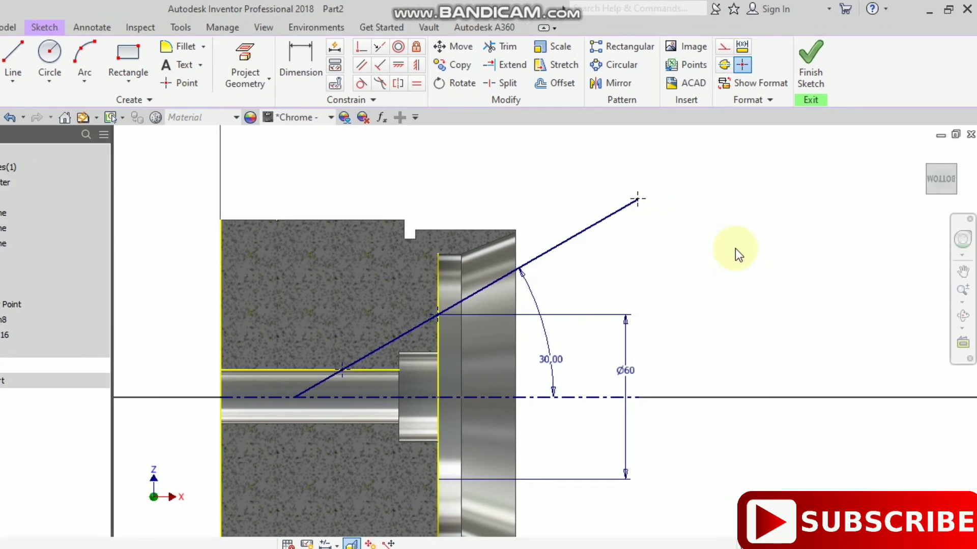
pyautogui.click(824, 52)
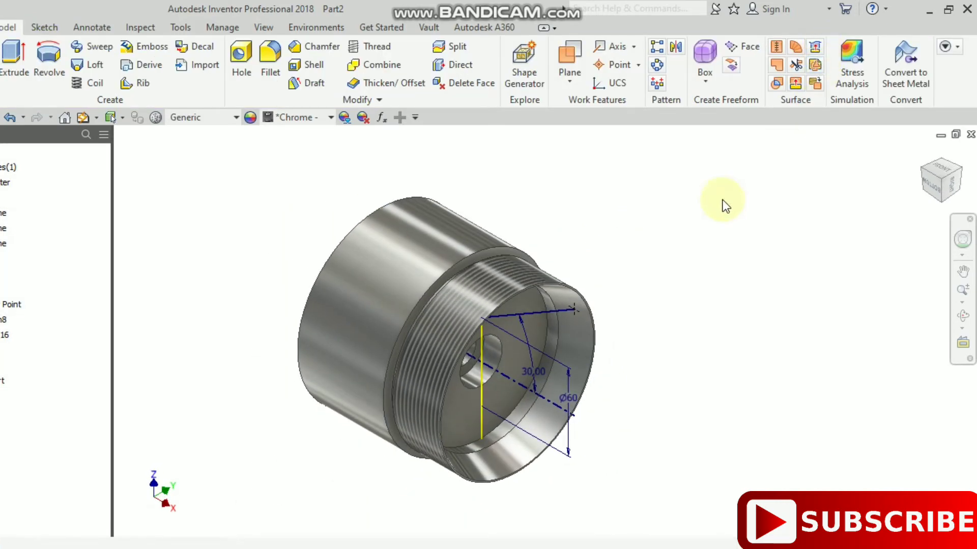
# Step: Create a work plane perpendicular to the inclined line through the sketch point at its outer end
pyautogui.click(581, 77)
pyautogui.scroll(3, 633, 272)
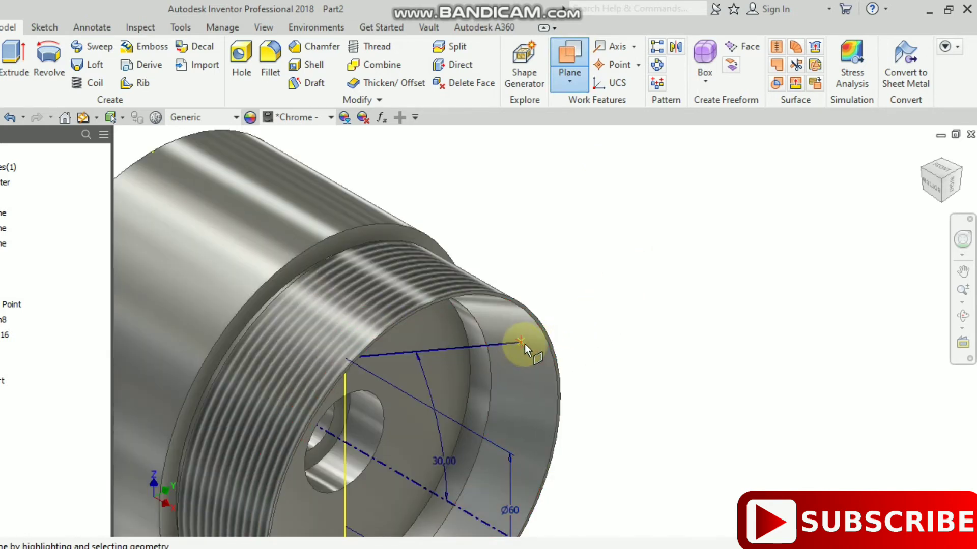
pyautogui.scroll(2, 536, 328)
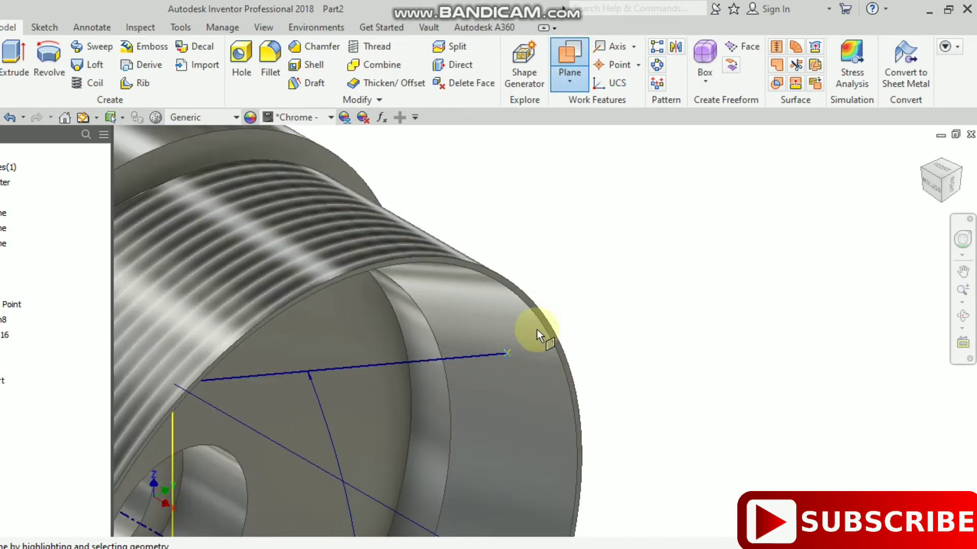
pyautogui.click(486, 355)
pyautogui.scroll(-2, 484, 353)
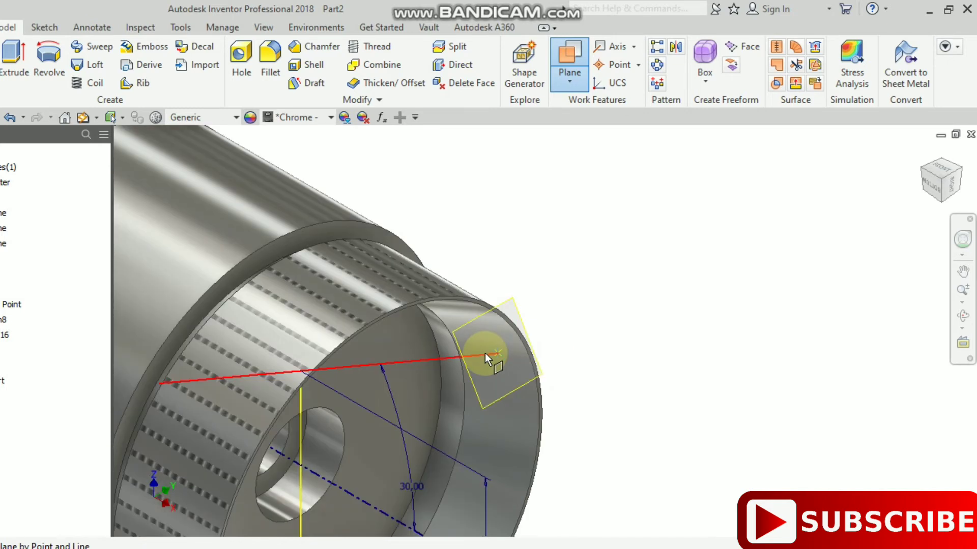
pyautogui.click(484, 356)
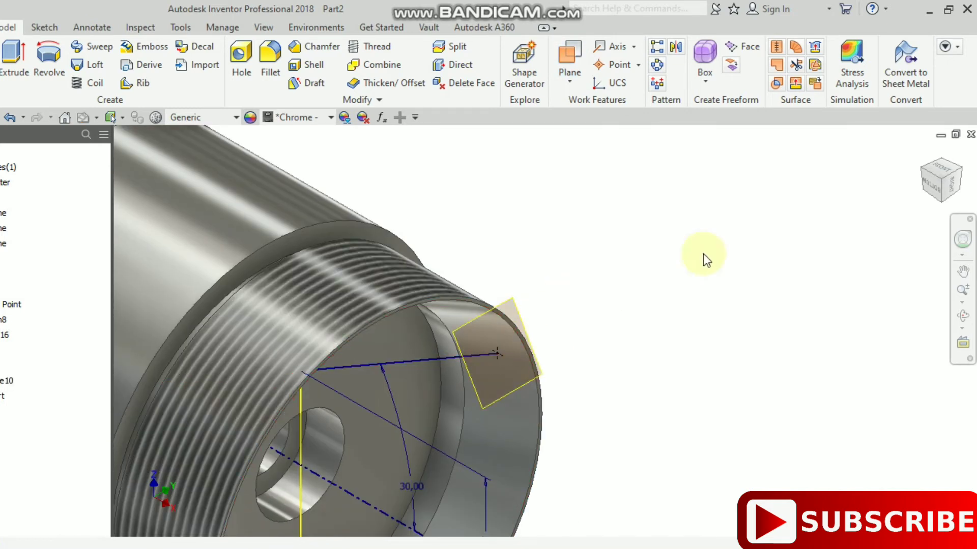
# Step: Examine the work plane's orientation to the inclined line from several angles and the bottom view, and return to the home view
pyautogui.click(962, 316)
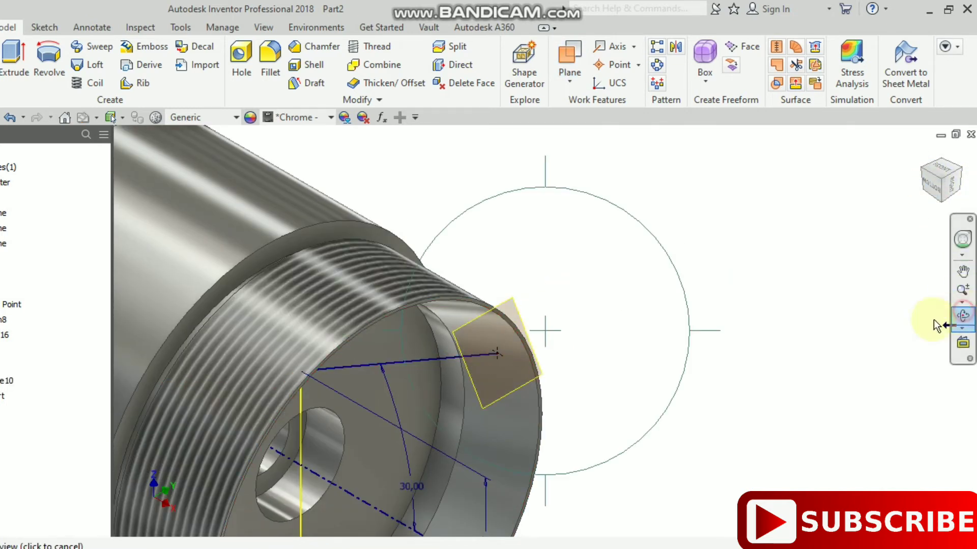
pyautogui.moveTo(492, 356); pyautogui.dragTo(743, 224)
pyautogui.moveTo(733, 224); pyautogui.dragTo(460, 449, button='middle')
pyautogui.scroll(-3, 545, 360)
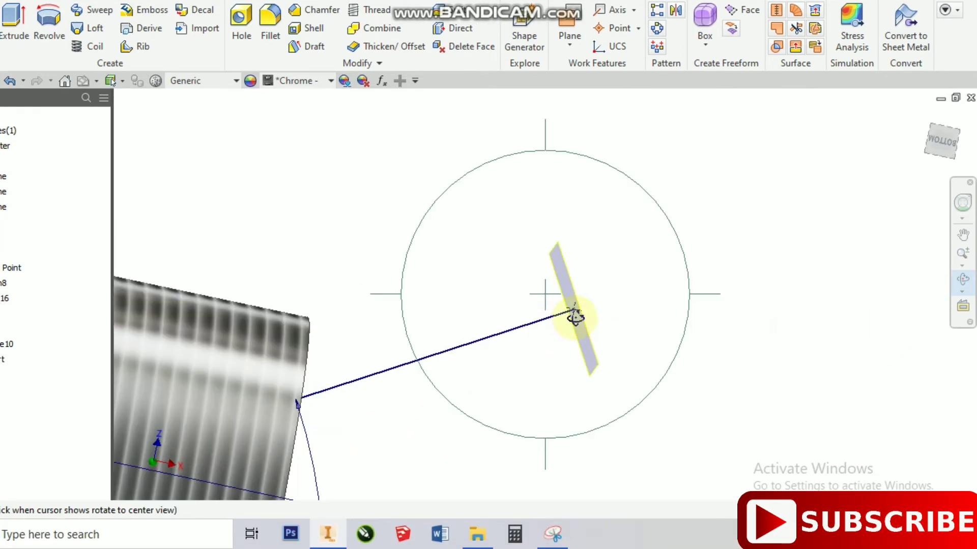
pyautogui.click(924, 171)
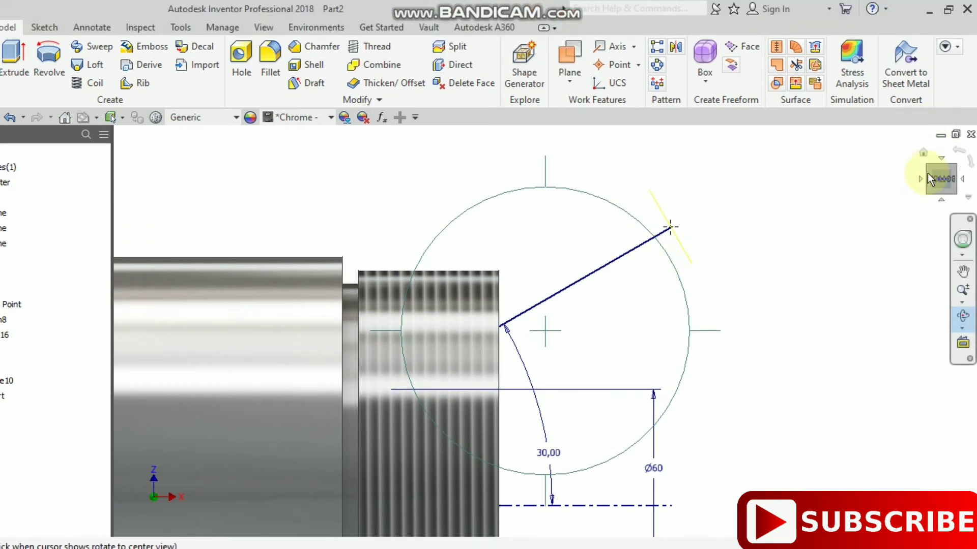
pyautogui.click(953, 132)
pyautogui.rightClick(682, 255)
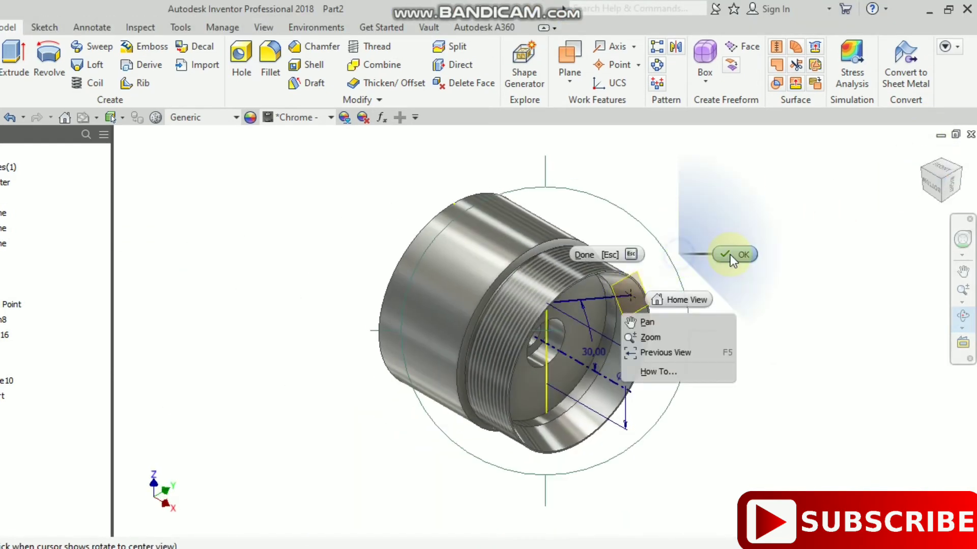
pyautogui.click(730, 254)
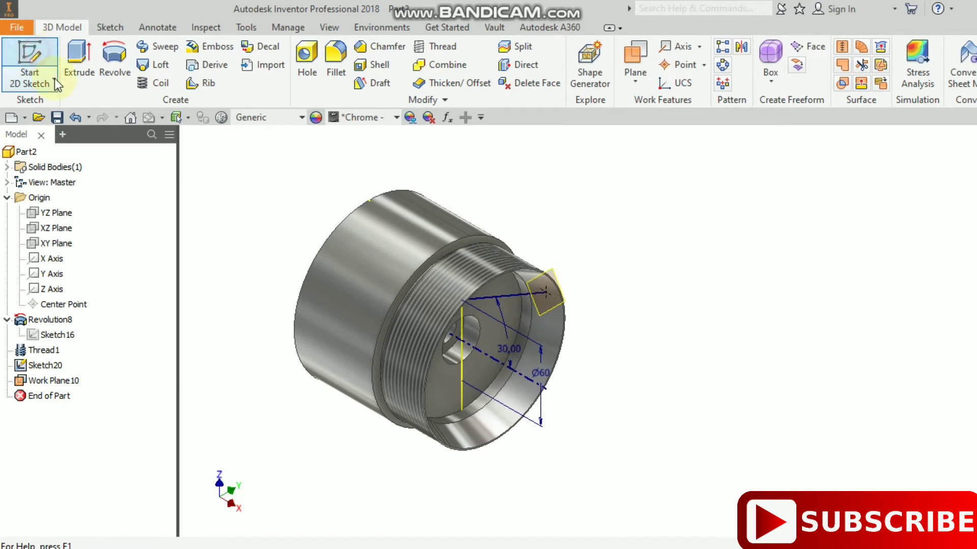
# Step: Start a 2D sketch on the work plane at the inclined line's outer end
pyautogui.click(30, 74)
pyautogui.scroll(5, 509, 255)
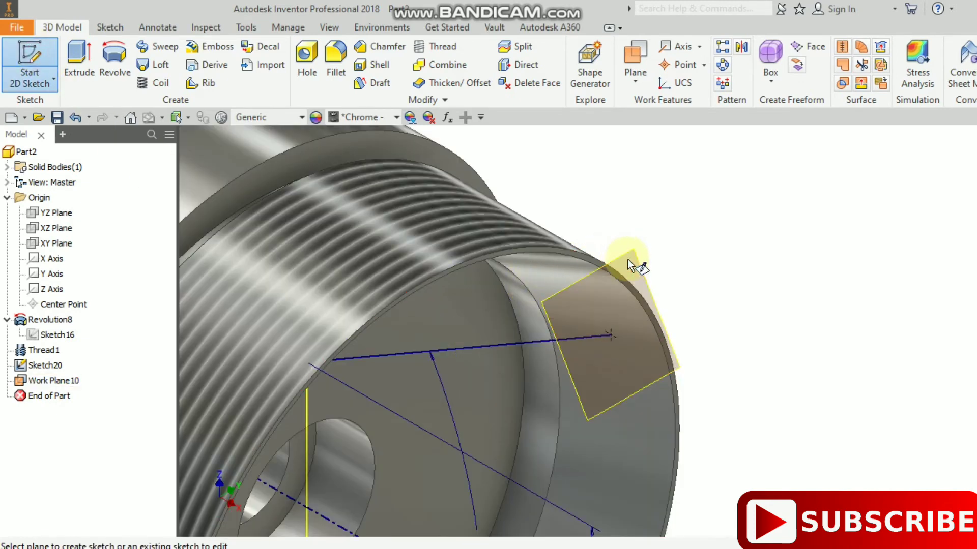
pyautogui.click(629, 252)
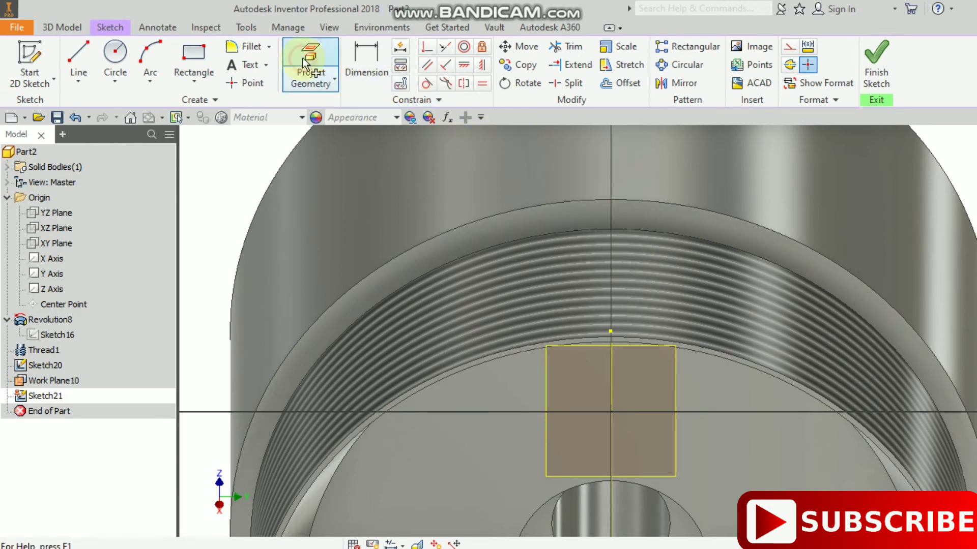
# Step: Project the inclined line's outer end point into the sketch on the work plane and finish the sketch
pyautogui.click(317, 79)
pyautogui.click(929, 173)
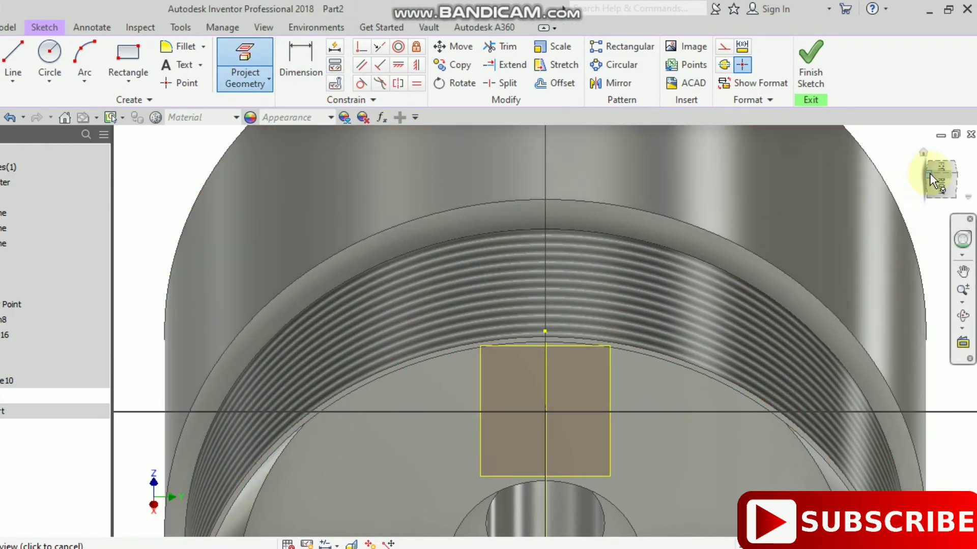
pyautogui.scroll(5, 641, 301)
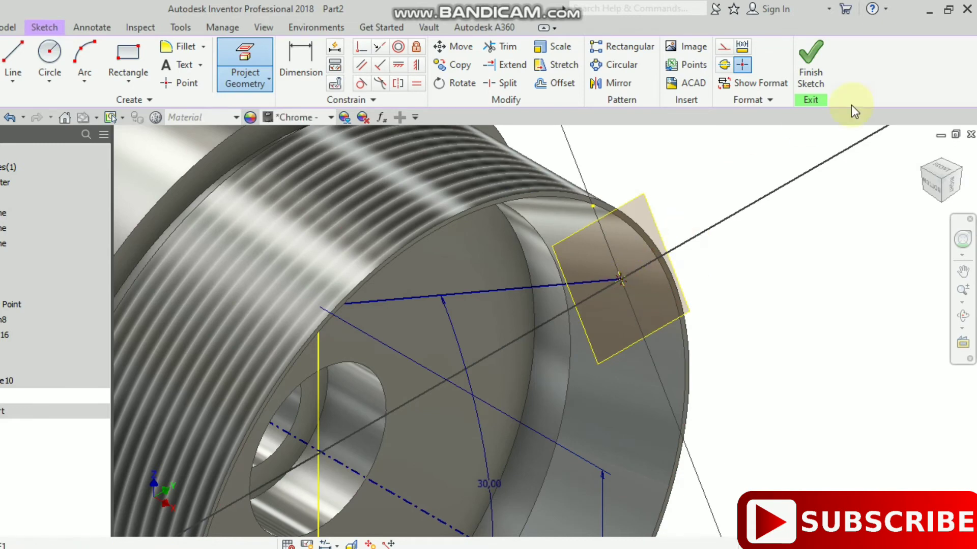
pyautogui.click(815, 55)
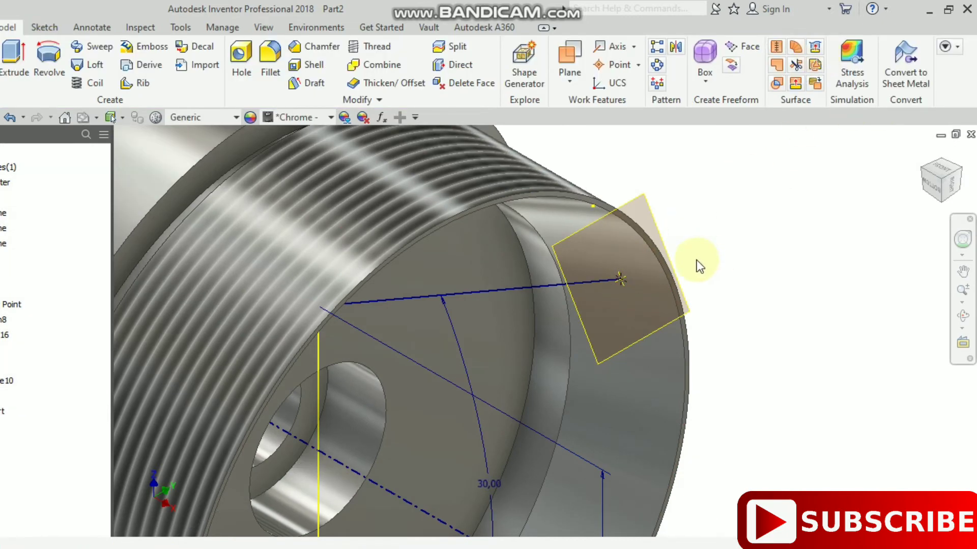
# Step: Start a sketch-based hole and choose the point at the inclined line's outer end as its centre
pyautogui.scroll(-3, 698, 265)
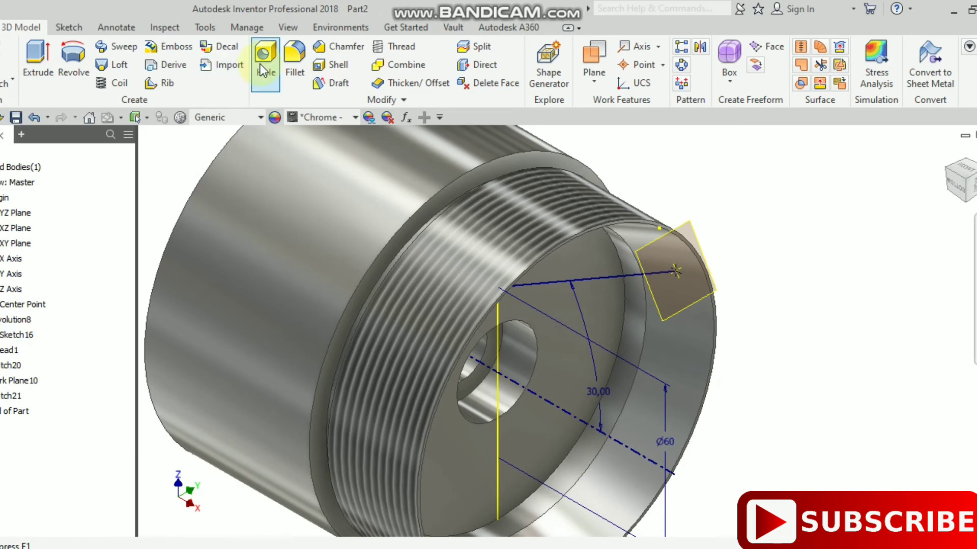
pyautogui.click(263, 59)
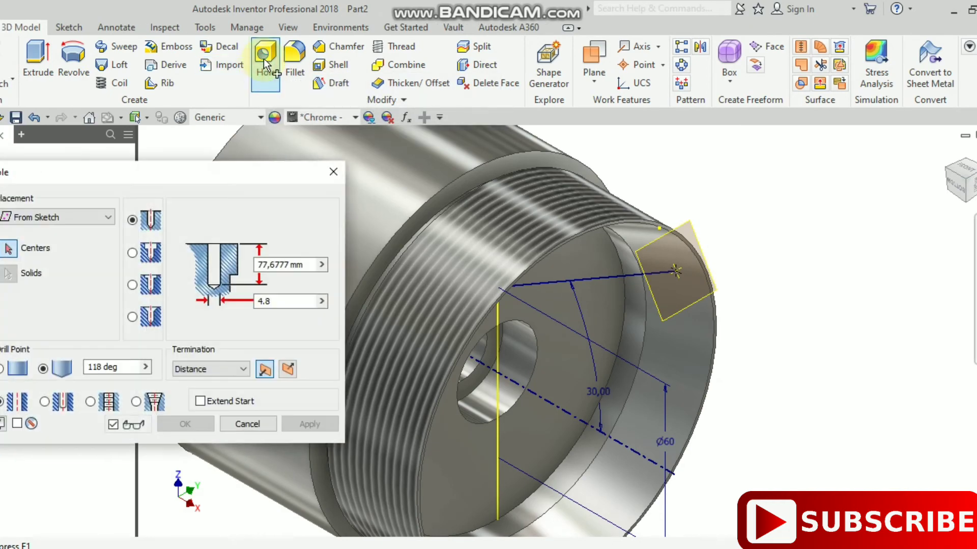
pyautogui.scroll(2, 728, 245)
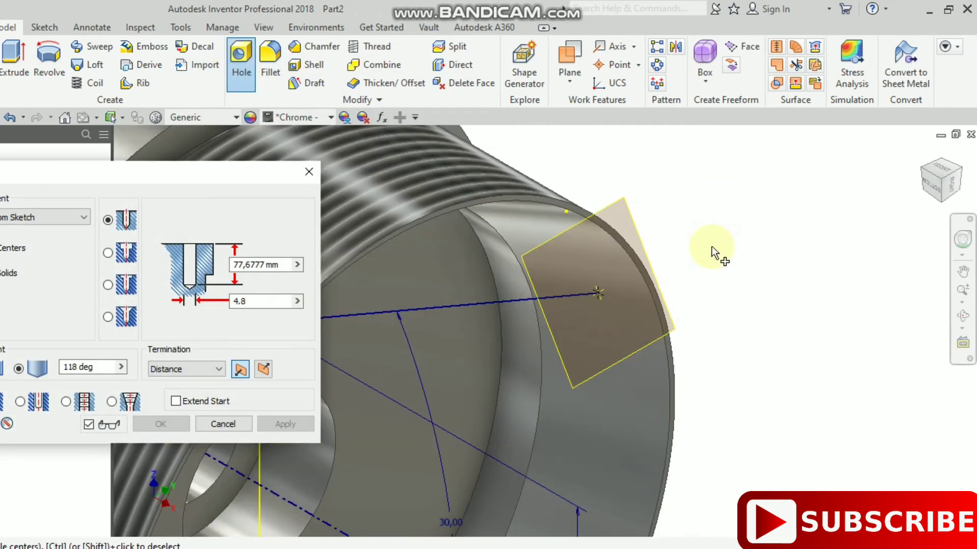
pyautogui.scroll(2, 609, 291)
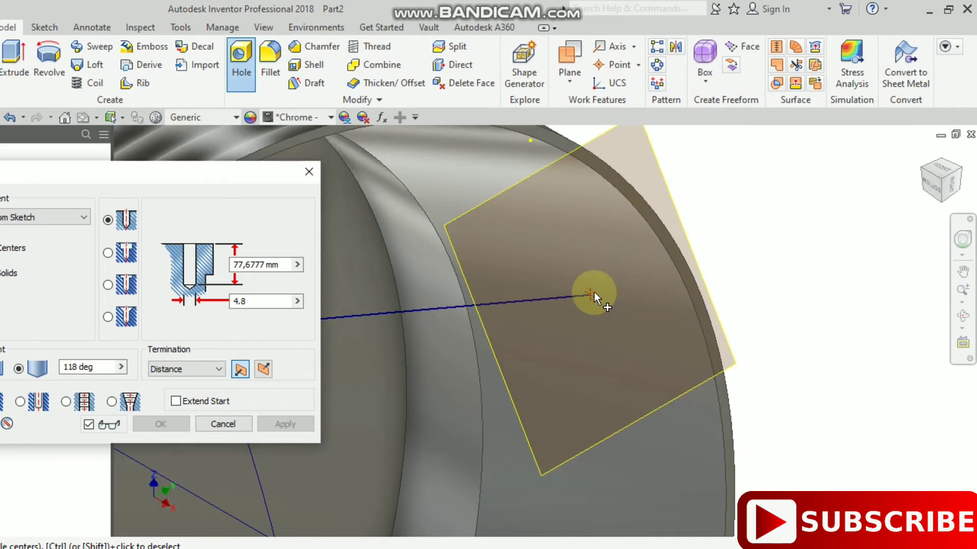
pyautogui.scroll(2, 596, 294)
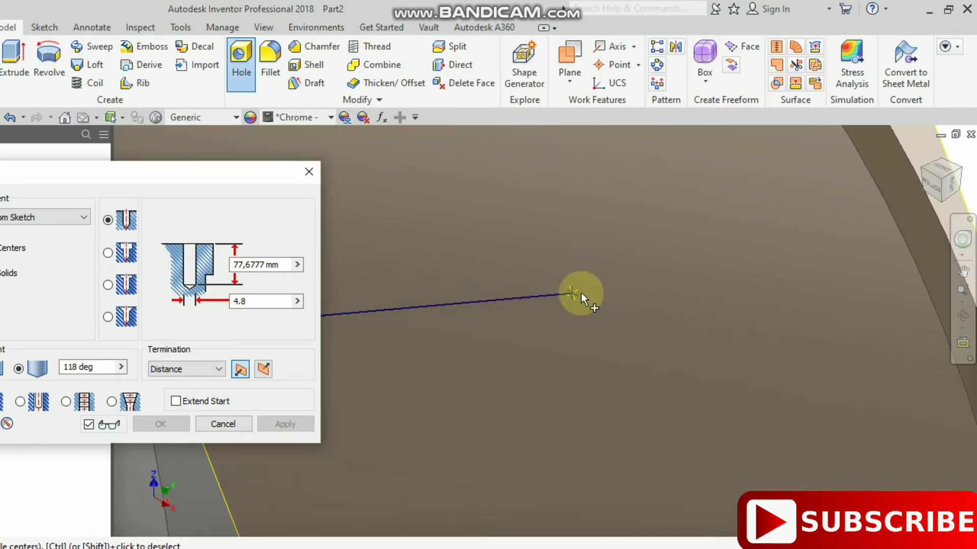
pyautogui.scroll(1, 581, 292)
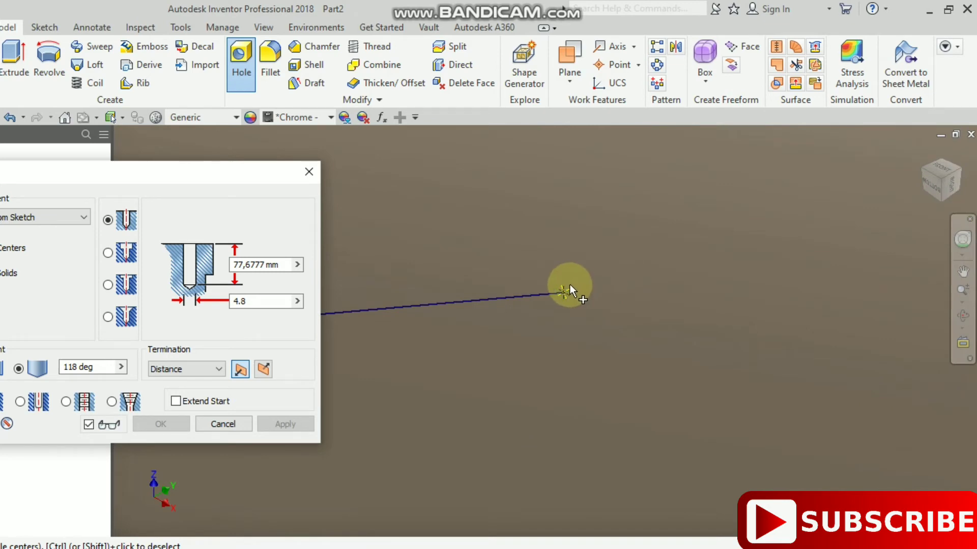
pyautogui.click(569, 288)
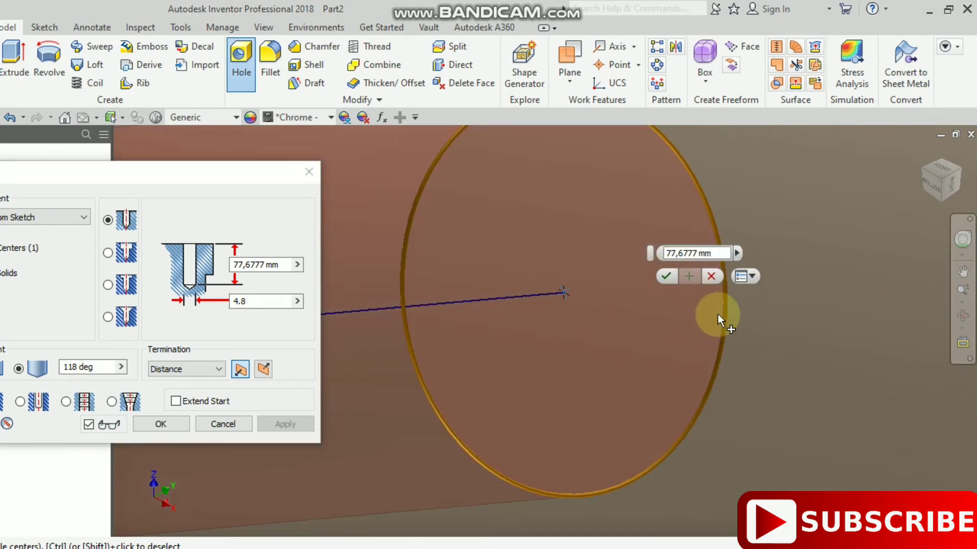
# Step: In the bottom view, extend the hole preview along the inclined line to a depth of about 121.7 mm, keeping the 4.8 mm diameter
pyautogui.scroll(-4, 727, 316)
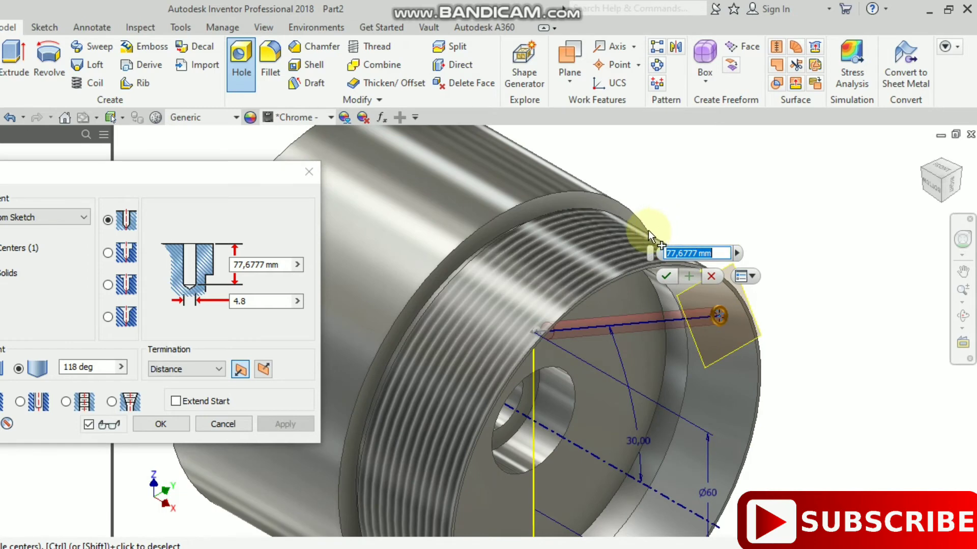
pyautogui.click(934, 196)
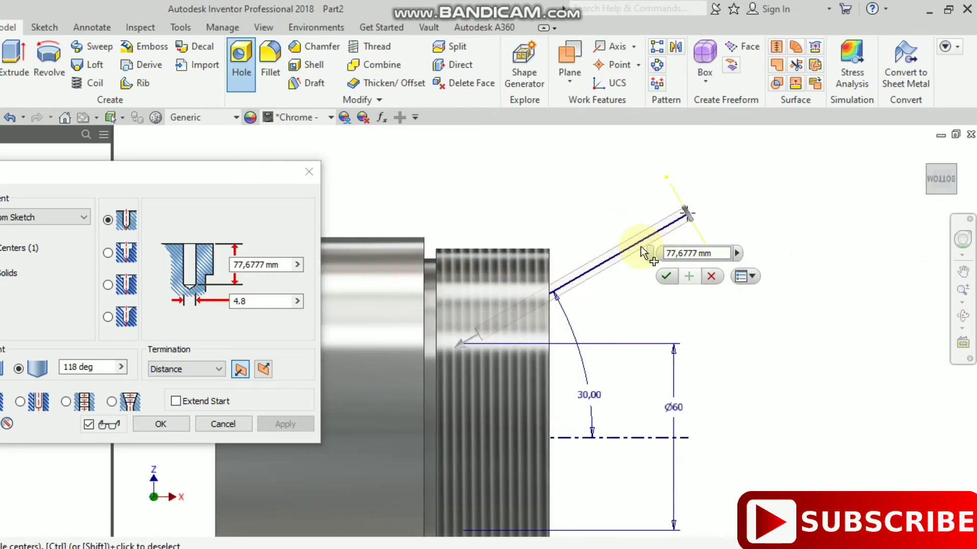
pyautogui.scroll(-3, 683, 194)
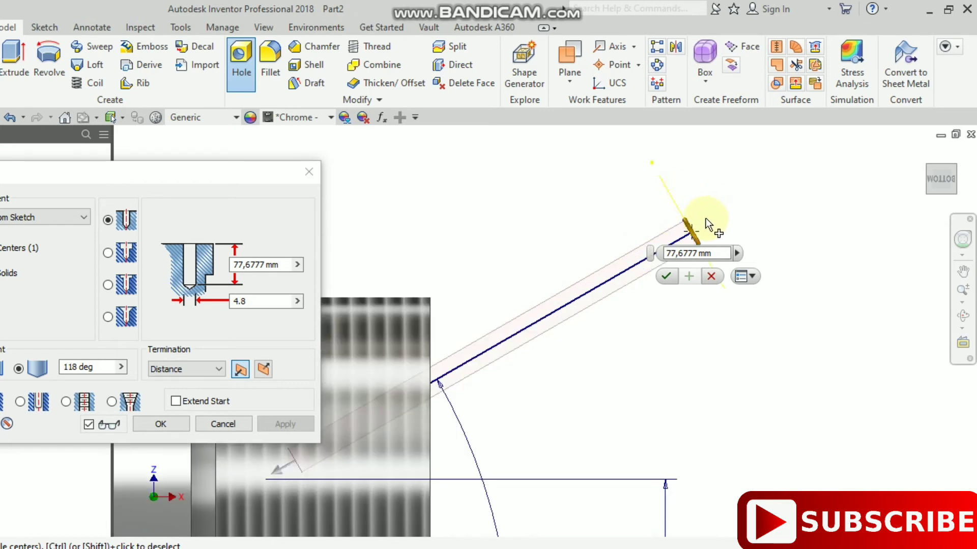
pyautogui.moveTo(706, 218); pyautogui.dragTo(792, 167, button='middle')
pyautogui.scroll(5, 792, 167)
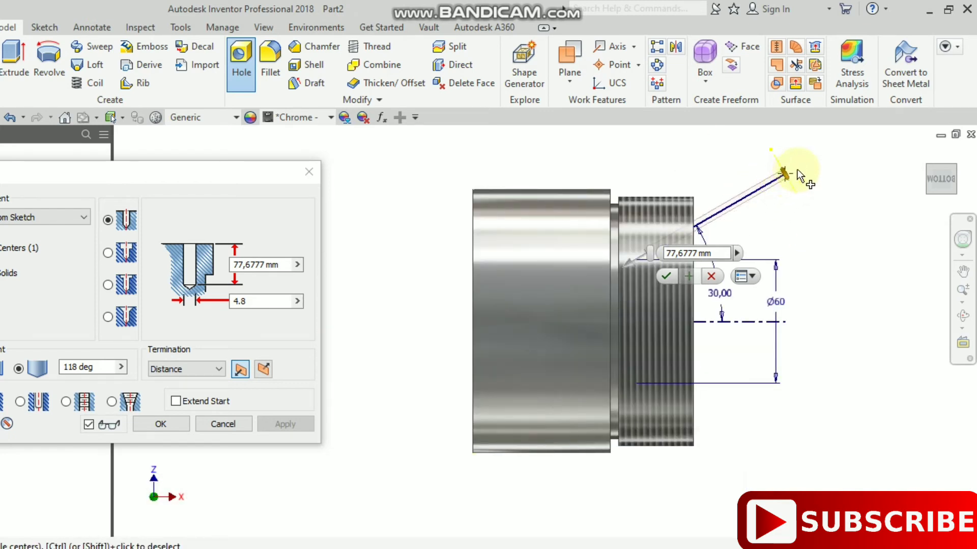
pyautogui.scroll(-2, 796, 170)
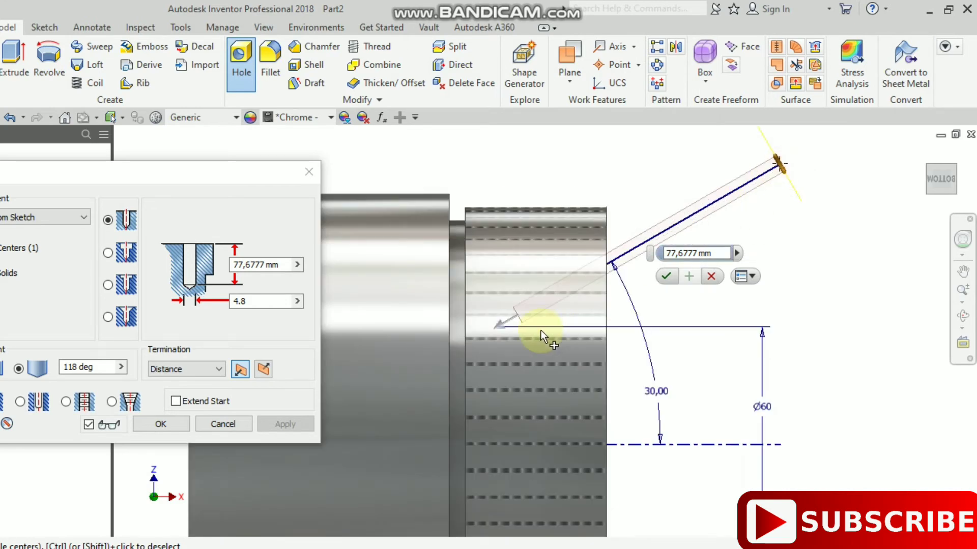
pyautogui.scroll(3, 531, 335)
pyautogui.scroll(-4, 534, 338)
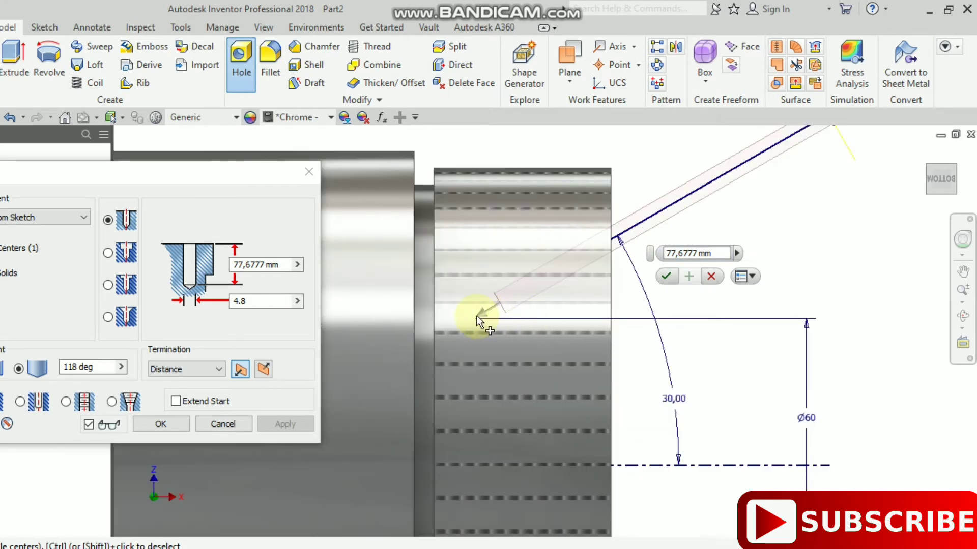
pyautogui.scroll(2, 477, 316)
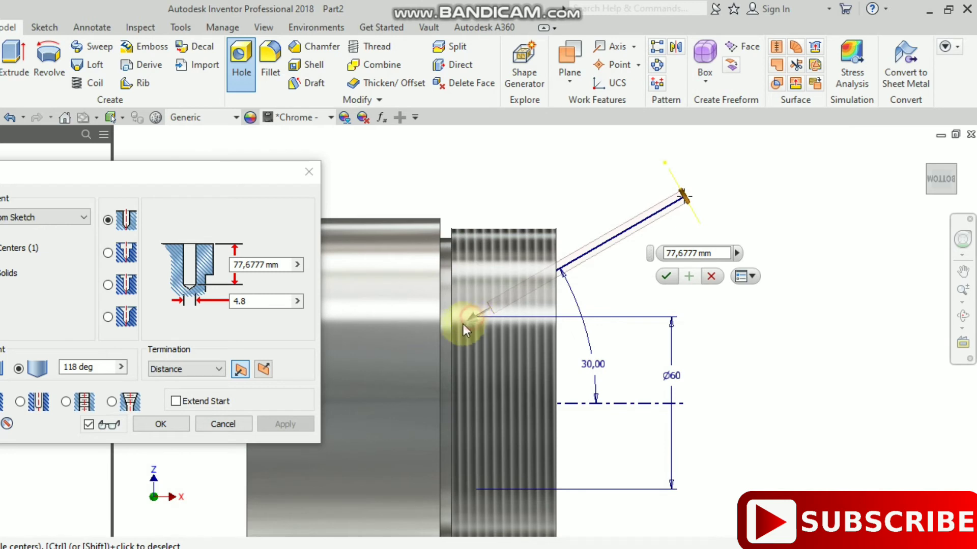
pyautogui.moveTo(463, 325); pyautogui.dragTo(398, 368)
pyautogui.click(242, 301)
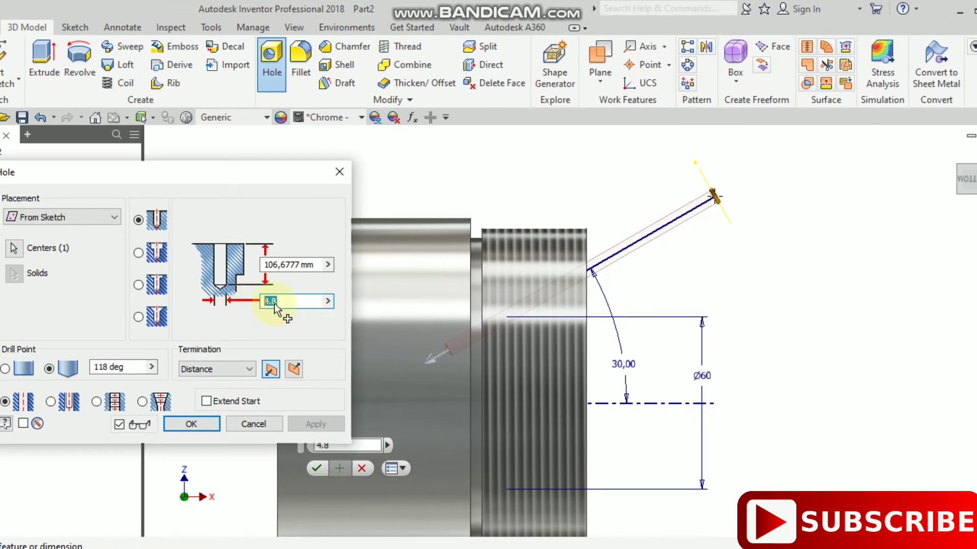
pyautogui.click(291, 303)
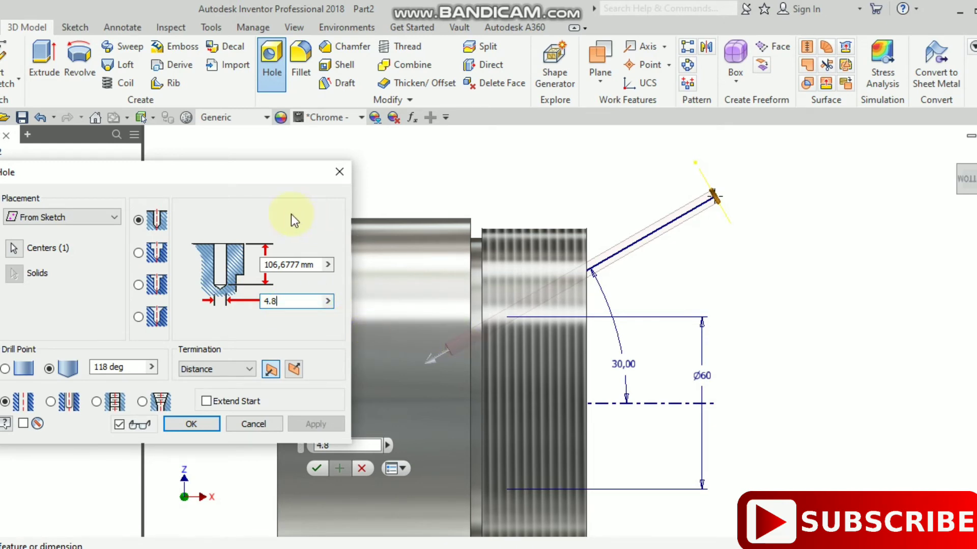
pyautogui.moveTo(245, 173); pyautogui.dragTo(804, 170)
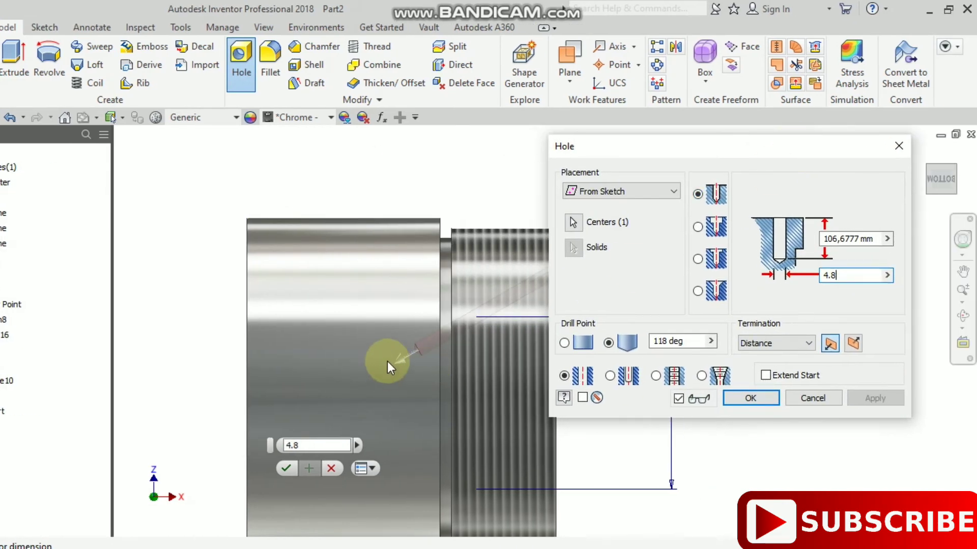
pyautogui.moveTo(398, 362); pyautogui.dragTo(367, 386)
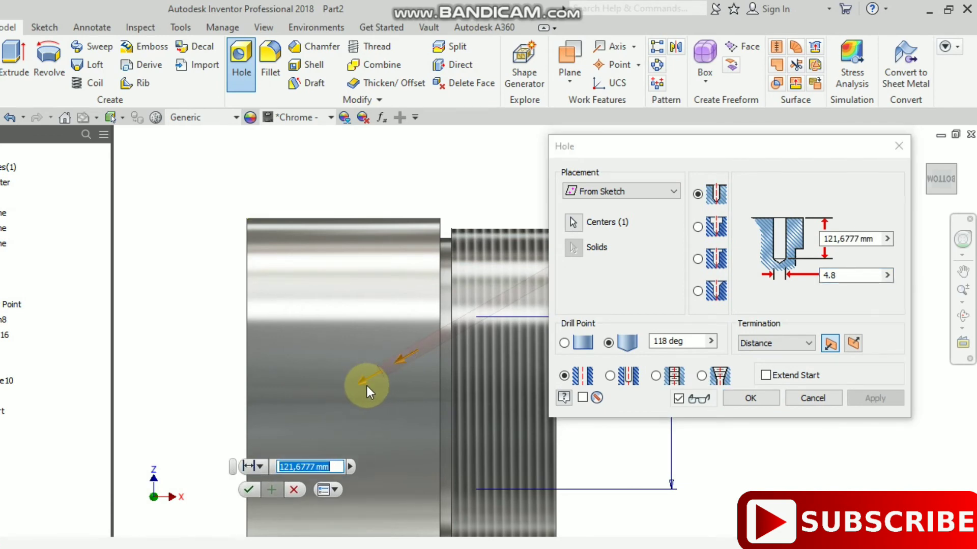
# Step: Set the model's visual style to Shaded with Hidden Edges while the hole is being defined
pyautogui.click(260, 28)
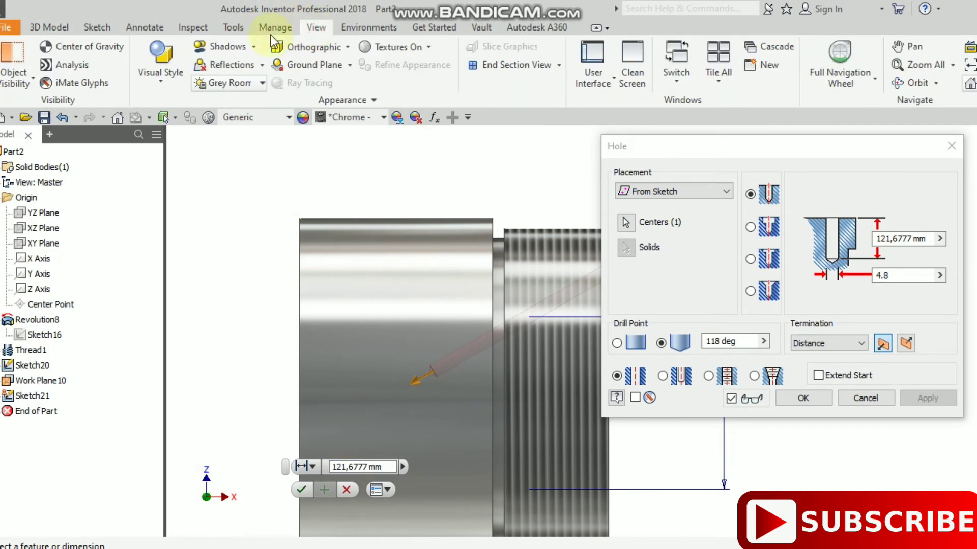
pyautogui.click(160, 82)
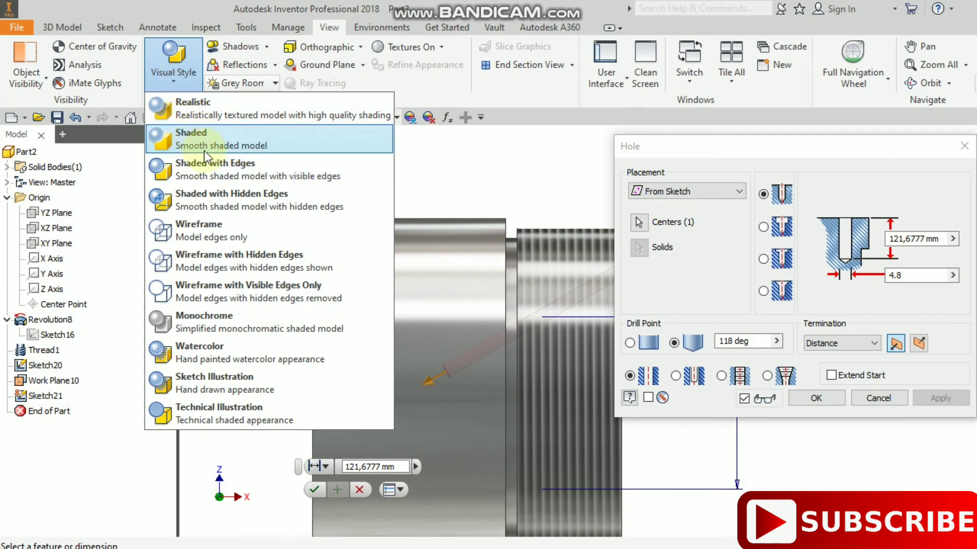
pyautogui.click(219, 202)
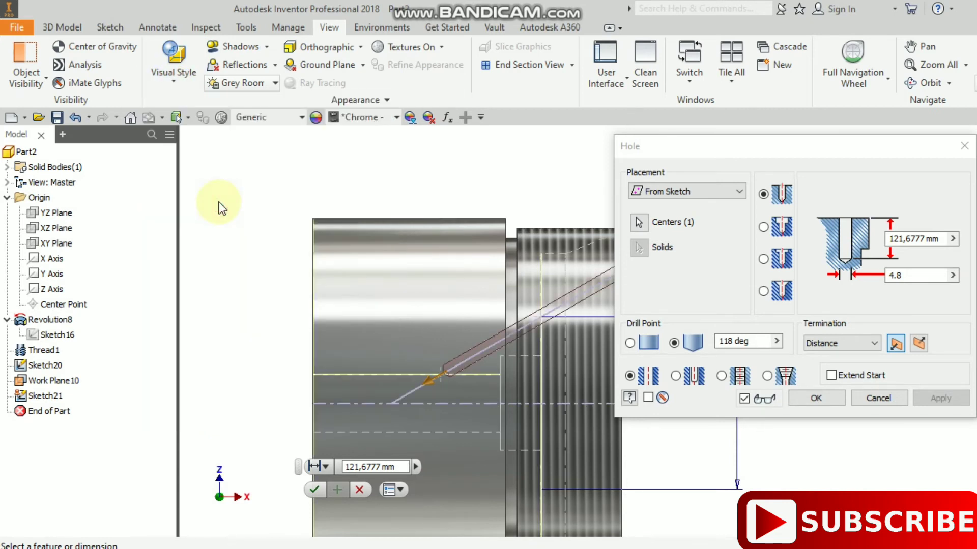
# Step: Extend the angled hole past the upper edge of the central bore to a depth of about 138.4 mm
pyautogui.scroll(2, 460, 413)
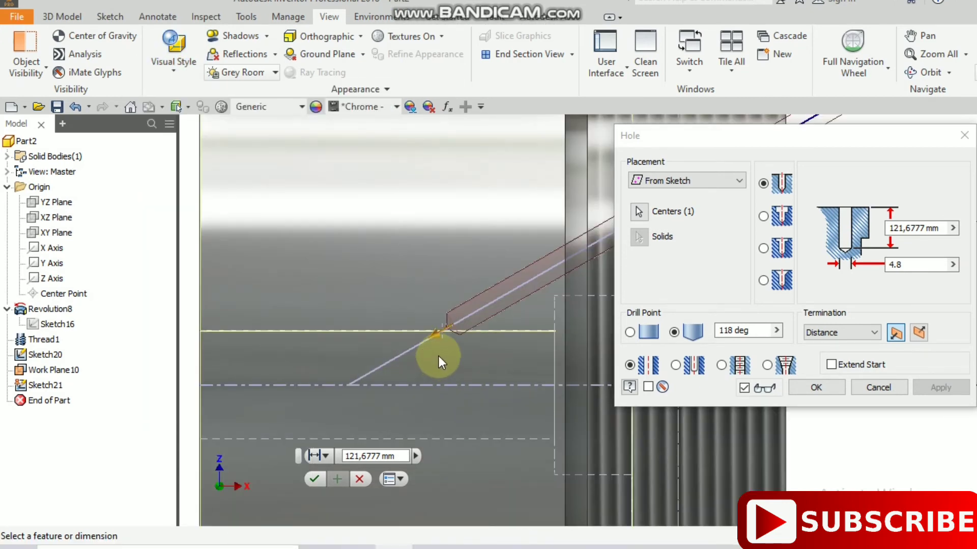
pyautogui.moveTo(441, 338); pyautogui.dragTo(386, 356)
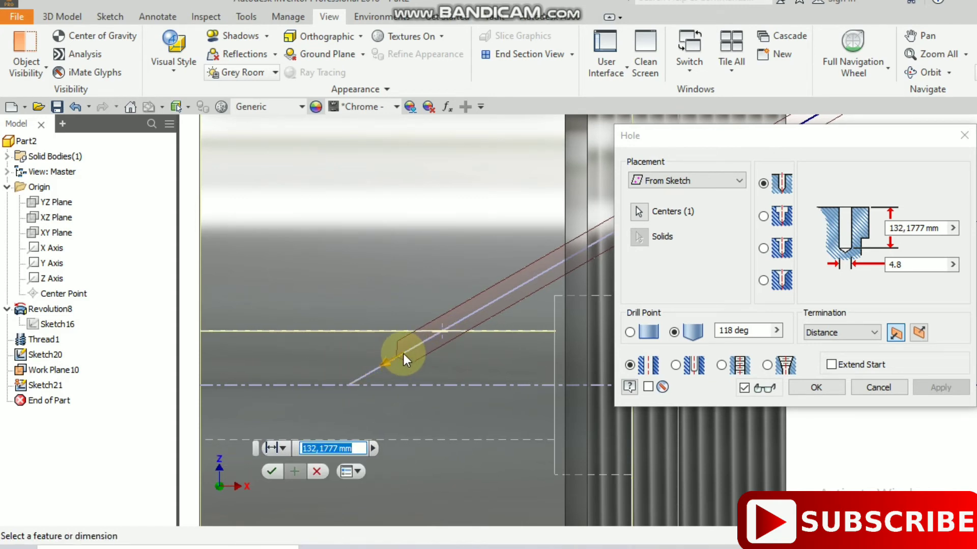
pyautogui.scroll(-3, 434, 365)
pyautogui.scroll(3, 436, 362)
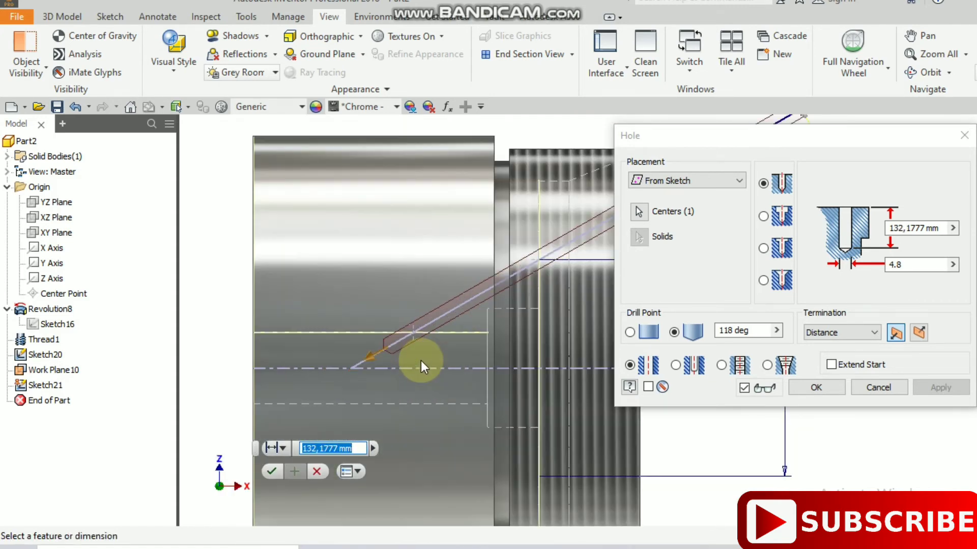
pyautogui.scroll(-3, 414, 239)
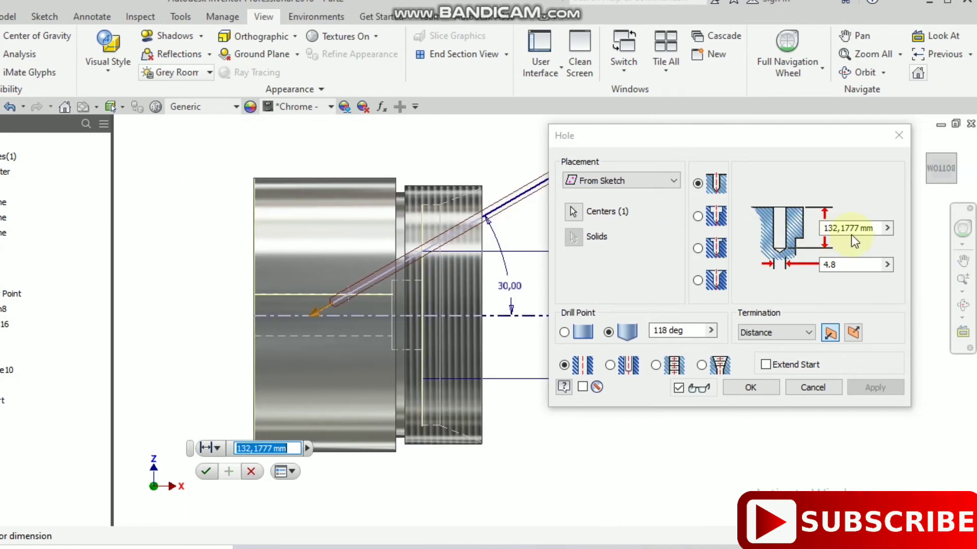
pyautogui.moveTo(313, 311); pyautogui.dragTo(304, 329)
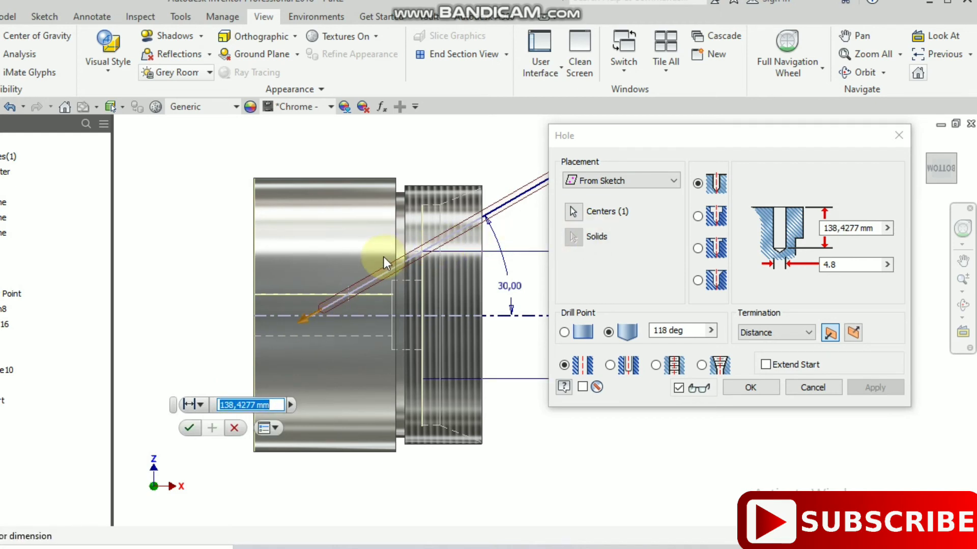
# Step: Check the hole preview's path along the inclined line and create the simple drilled hole
pyautogui.scroll(-2, 385, 259)
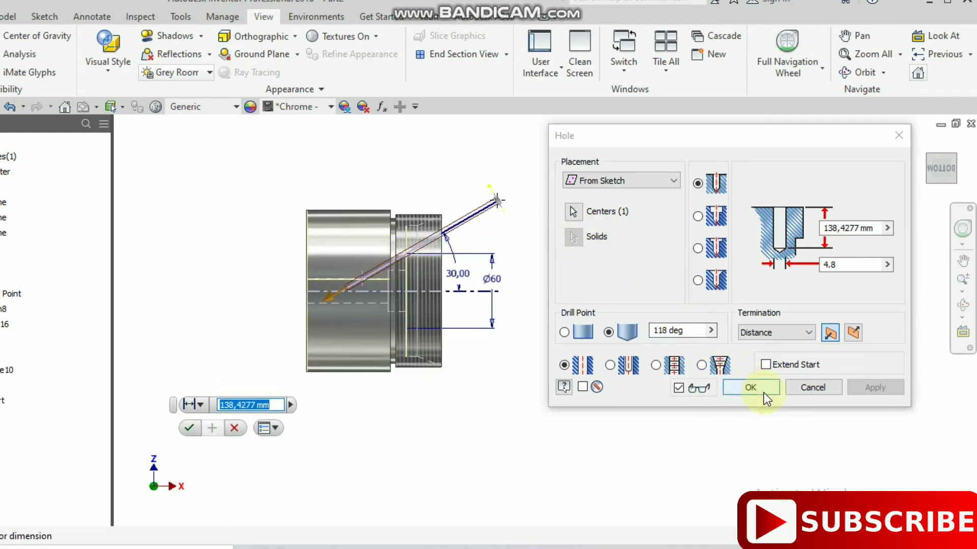
pyautogui.scroll(3, 457, 232)
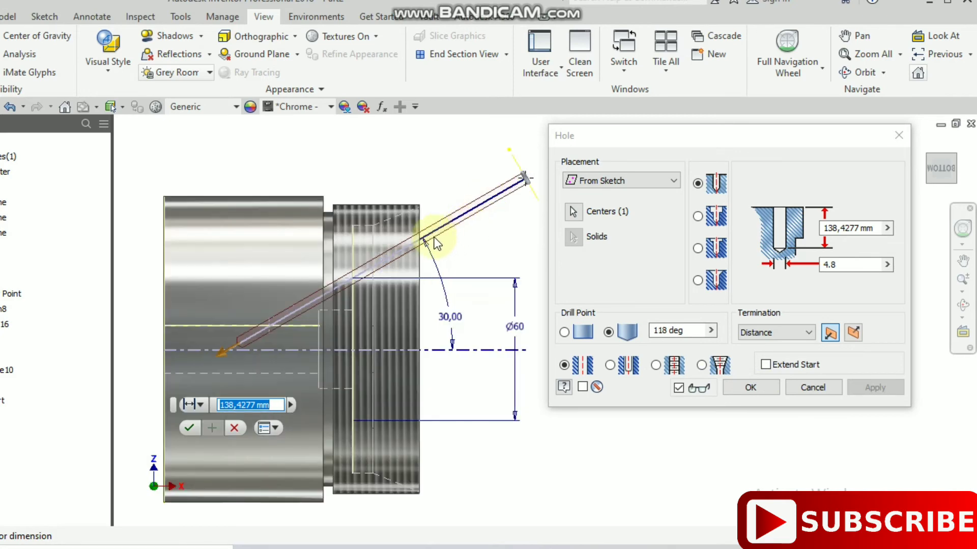
pyautogui.scroll(-2, 434, 237)
pyautogui.scroll(3, 434, 237)
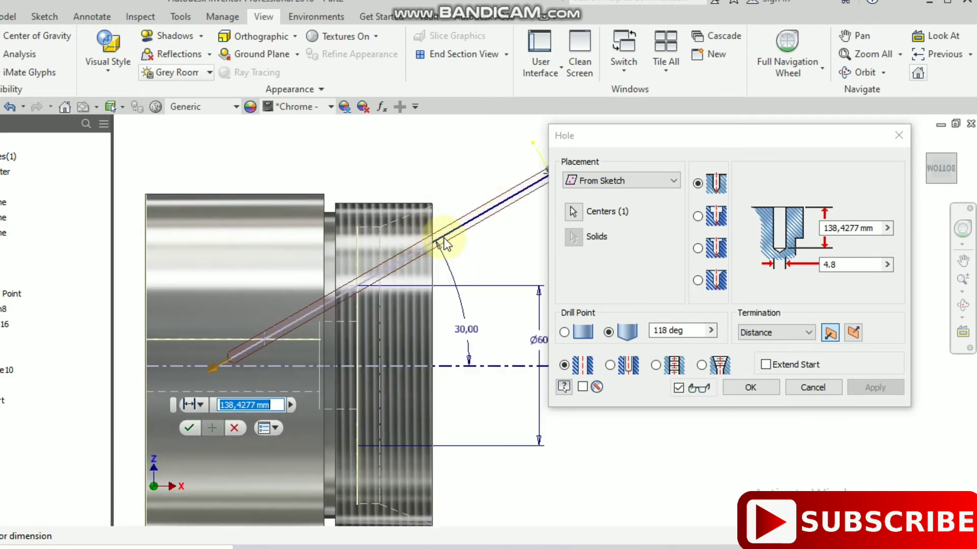
pyautogui.scroll(-2, 438, 235)
pyautogui.scroll(3, 433, 224)
pyautogui.scroll(-2, 434, 220)
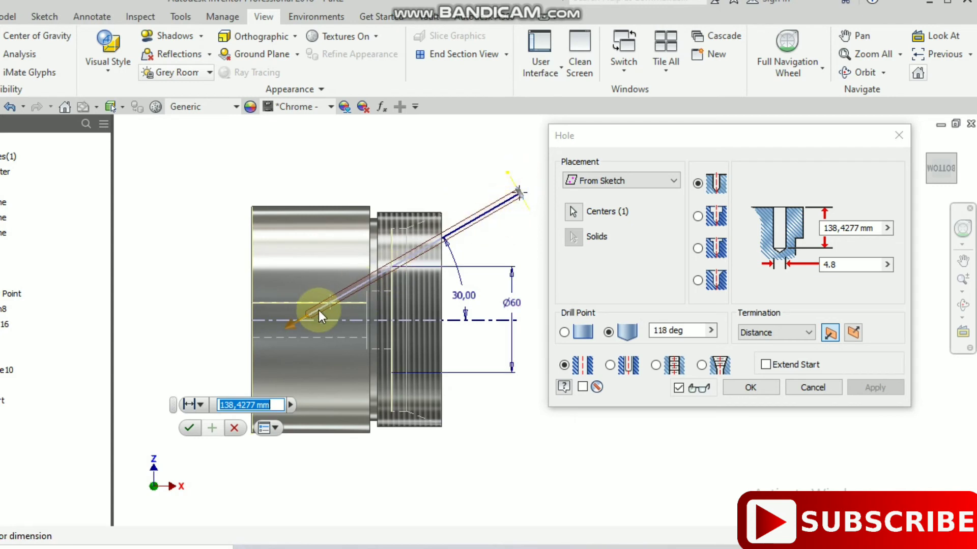
pyautogui.click(752, 387)
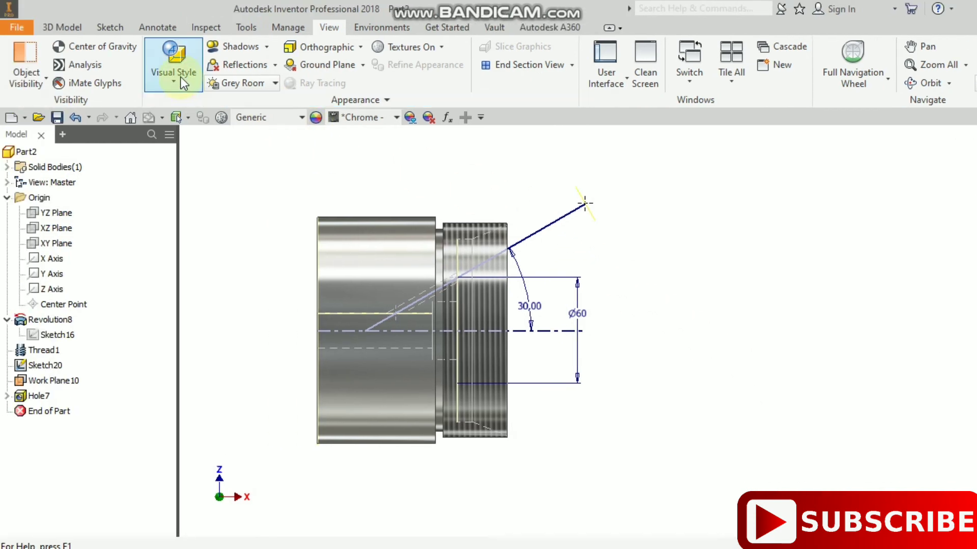
# Step: Set the visual style to Shaded with Edges and hide the sketch containing the 30° inclined line
pyautogui.click(181, 78)
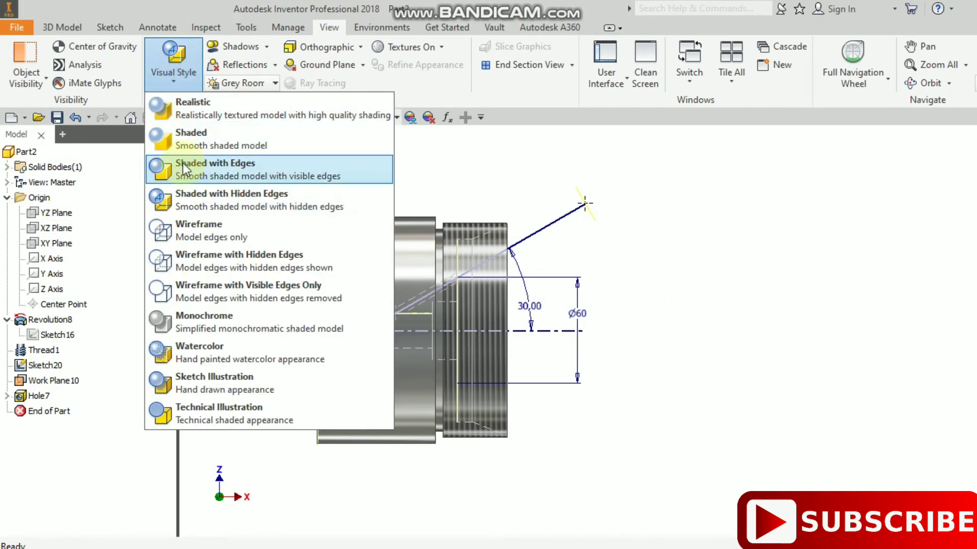
pyautogui.click(216, 167)
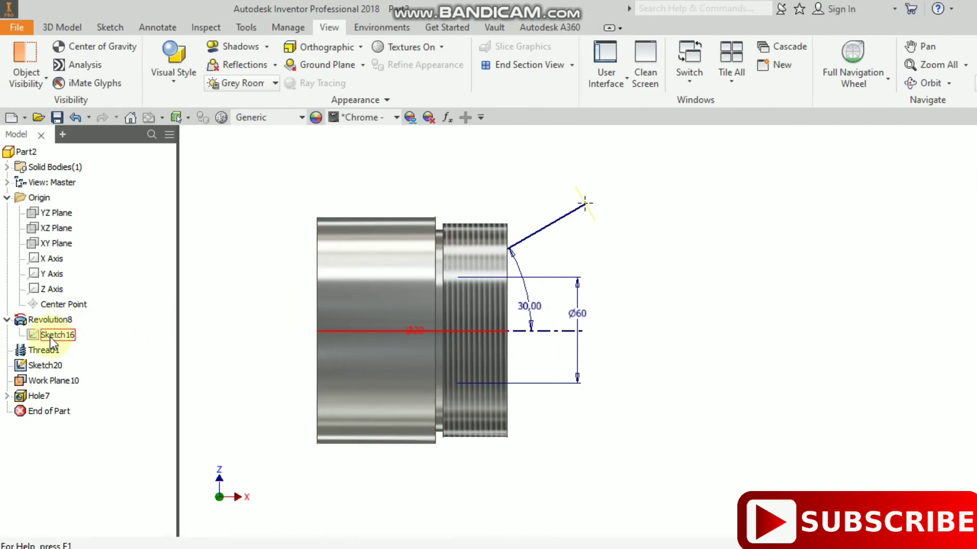
pyautogui.rightClick(38, 364)
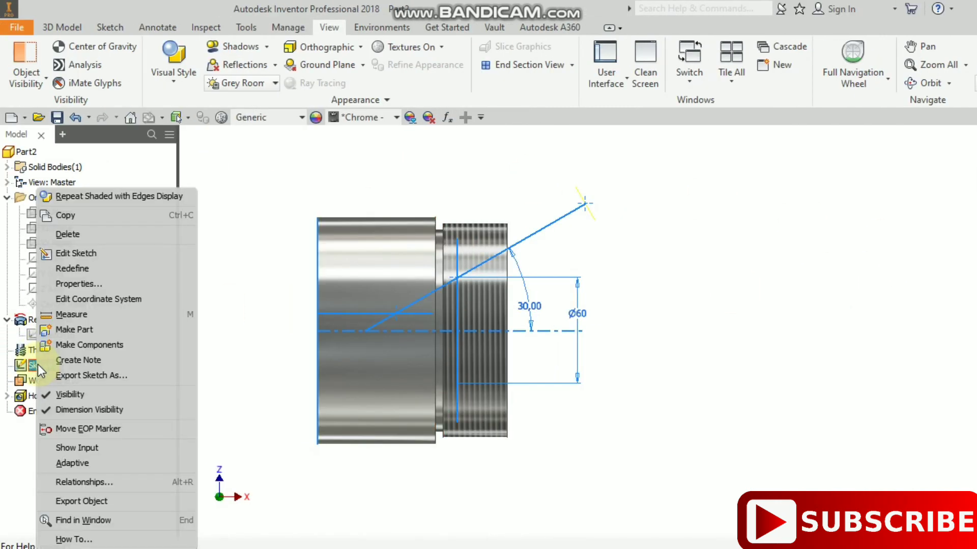
pyautogui.click(63, 392)
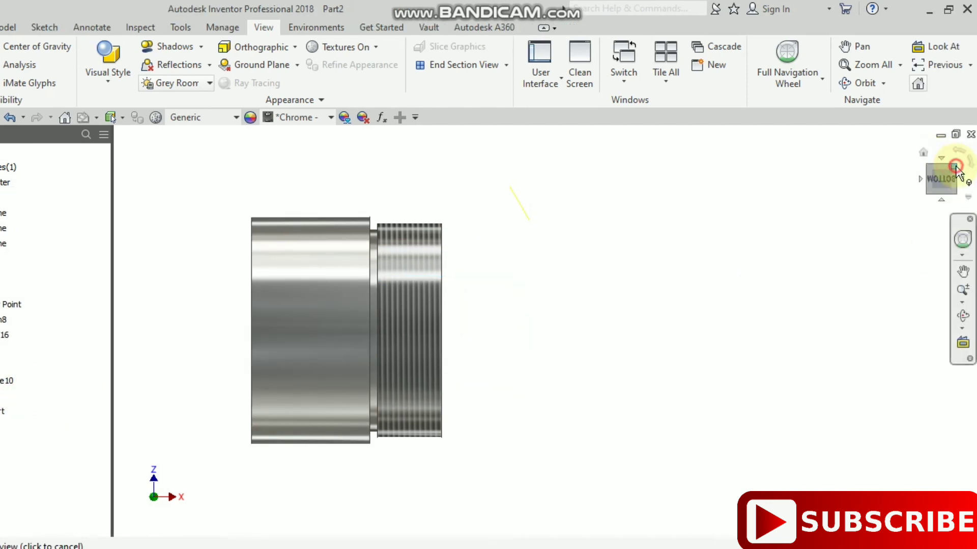
# Step: Examine the angled hole's opening on the recessed inner face in an angled 3D view
pyautogui.click(951, 167)
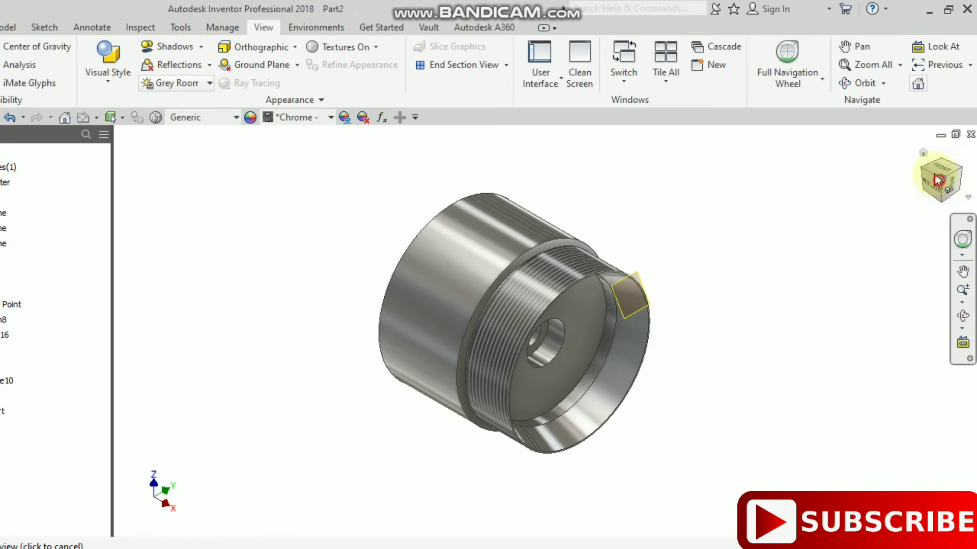
pyautogui.click(938, 181)
pyautogui.scroll(5, 539, 300)
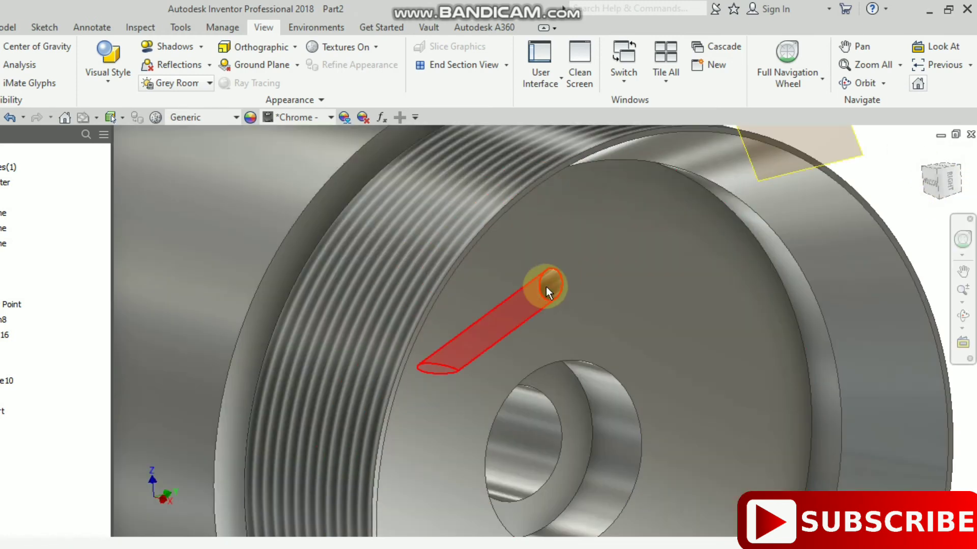
pyautogui.scroll(-5, 546, 286)
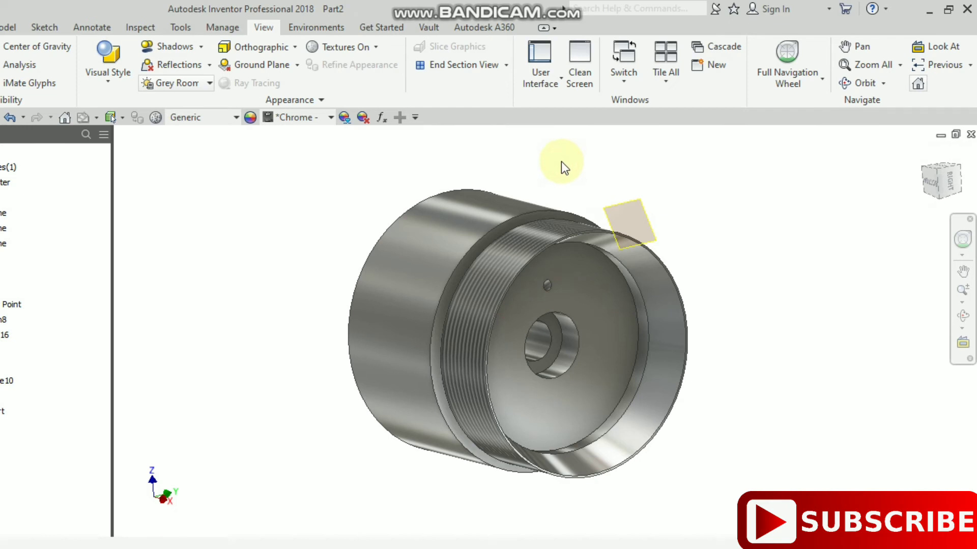
pyautogui.scroll(5, 539, 270)
pyautogui.scroll(-5, 493, 362)
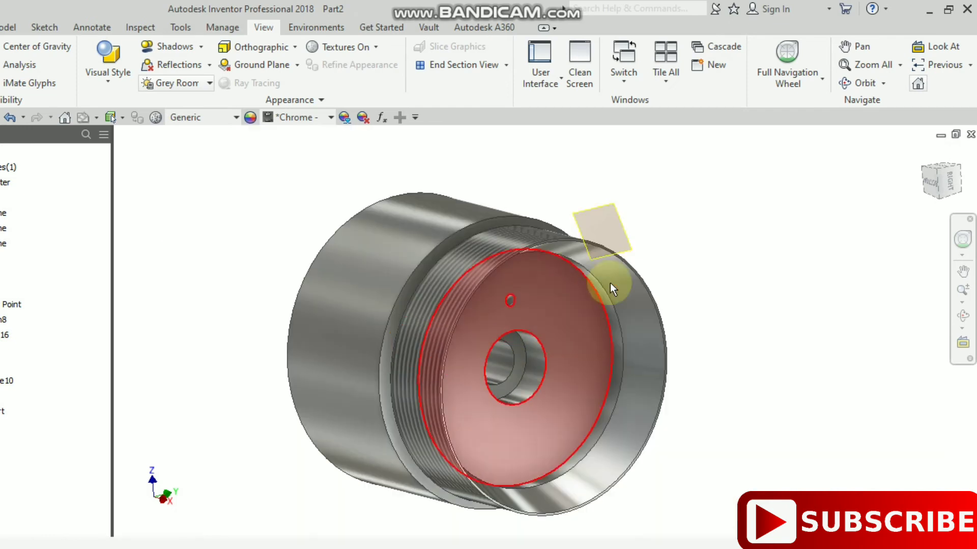
pyautogui.click(696, 210)
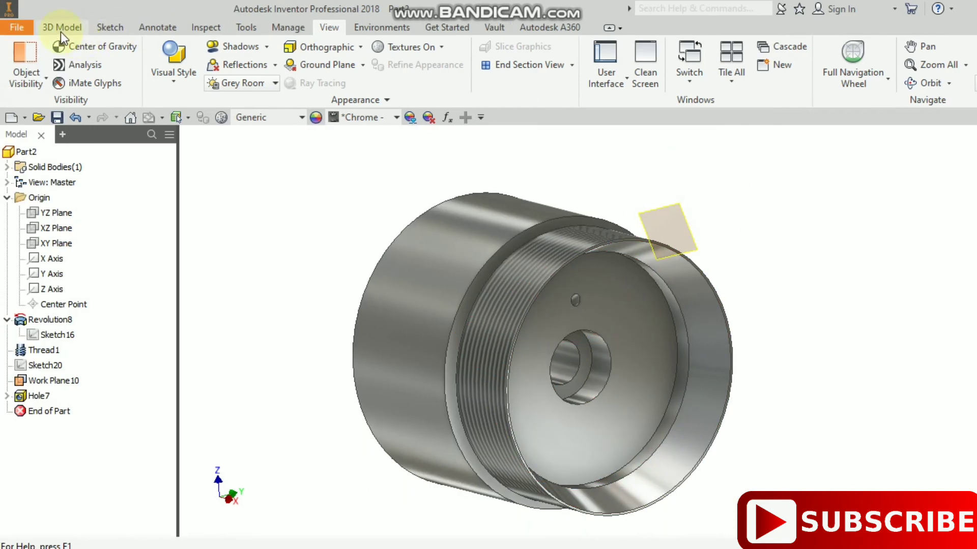
# Step: Hide the work plane that was used to place the angled hole
pyautogui.click(61, 28)
pyautogui.rightClick(38, 383)
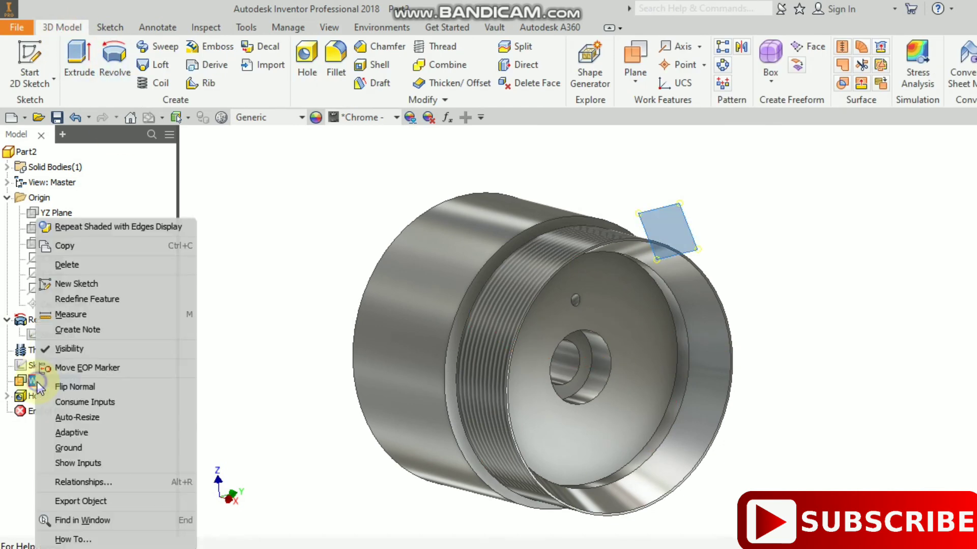
pyautogui.click(69, 350)
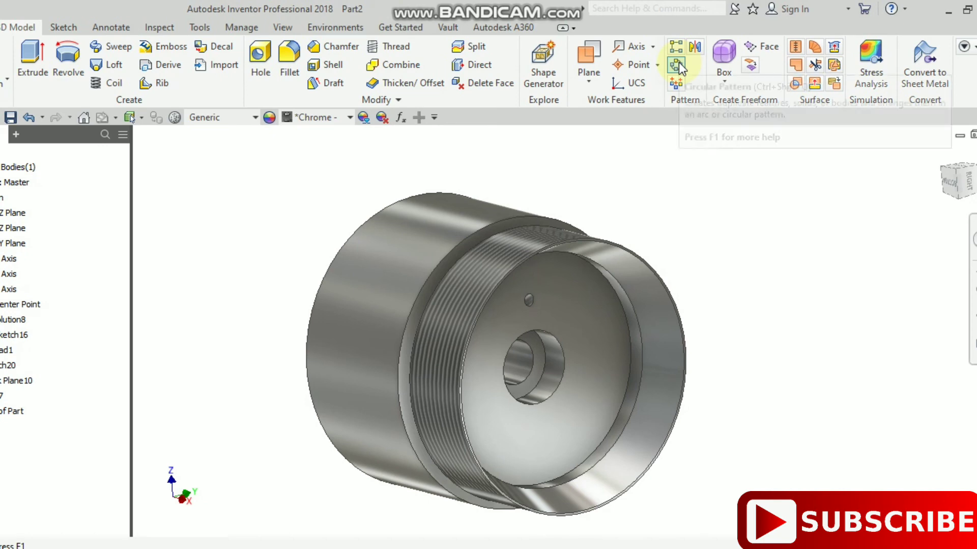
# Step: Create a circular pattern of the angled hole around the part's central axis with 6 occurrences over 360 degrees
pyautogui.click(677, 65)
pyautogui.scroll(3, 531, 306)
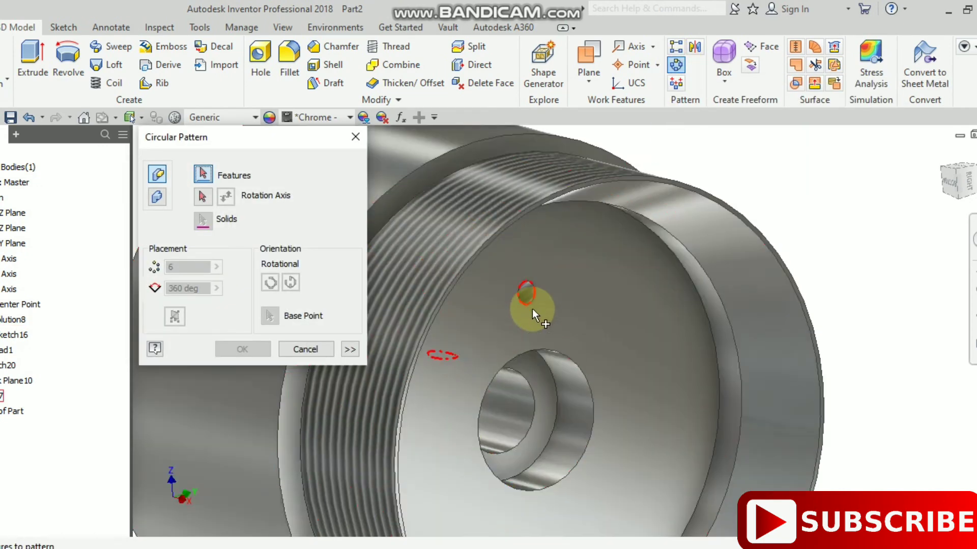
pyautogui.click(527, 292)
pyautogui.scroll(-3, 527, 292)
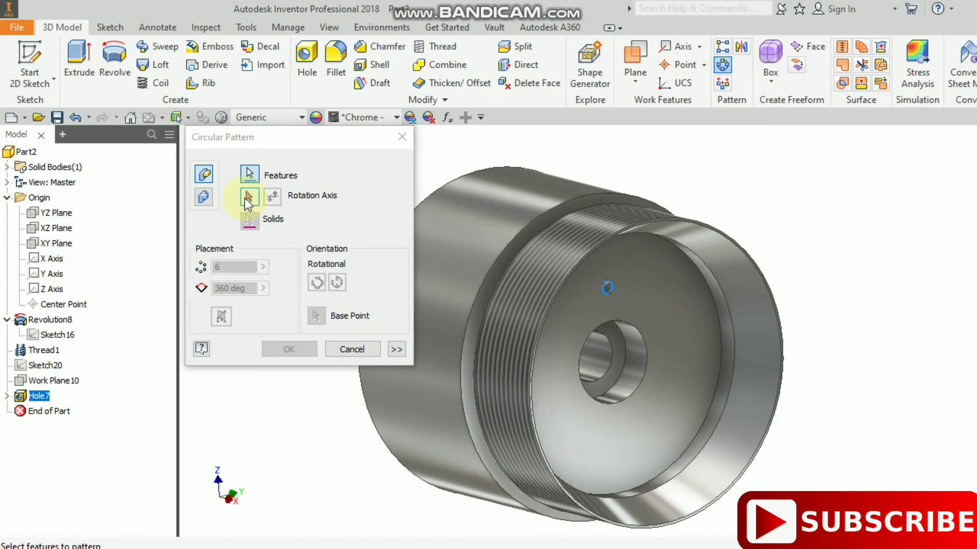
pyautogui.click(202, 197)
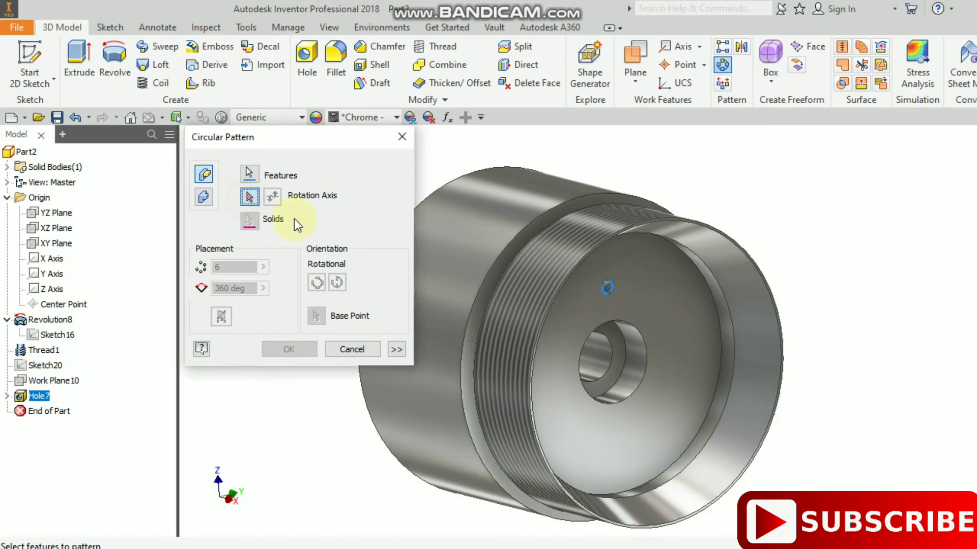
pyautogui.click(717, 302)
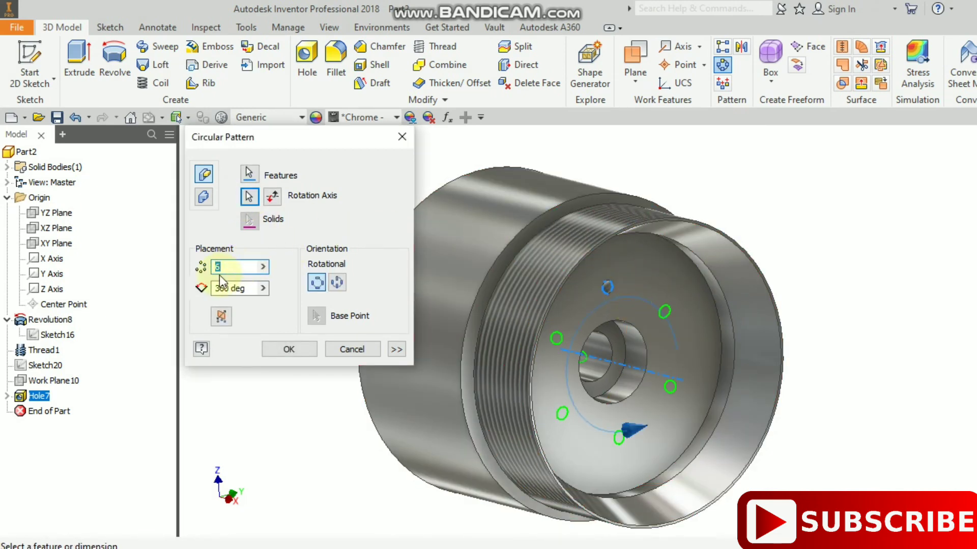
pyautogui.click(289, 349)
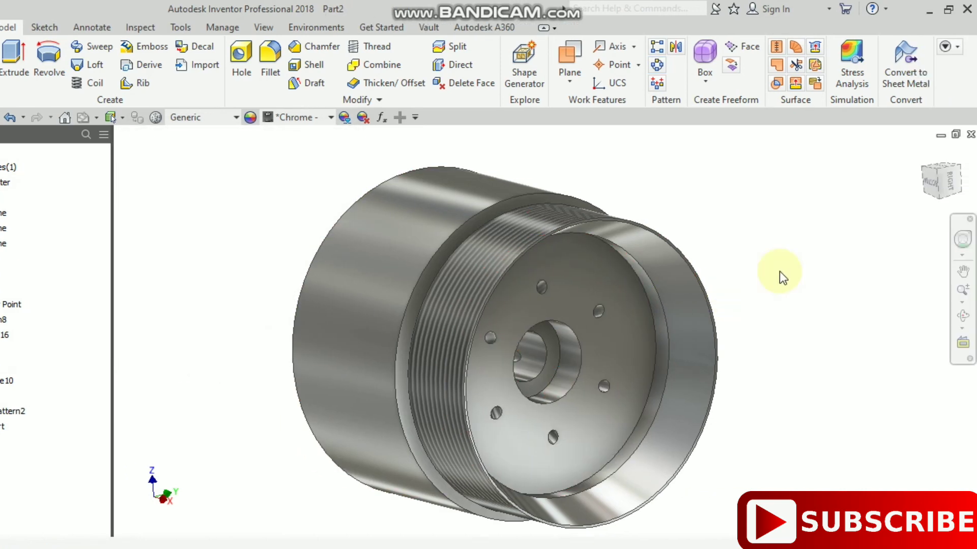
# Step: Edit the angled hole feature and set its diameter to 5 mm, updating the patterned holes as well
pyautogui.moveTo(782, 278); pyautogui.dragTo(836, 260, button='middle')
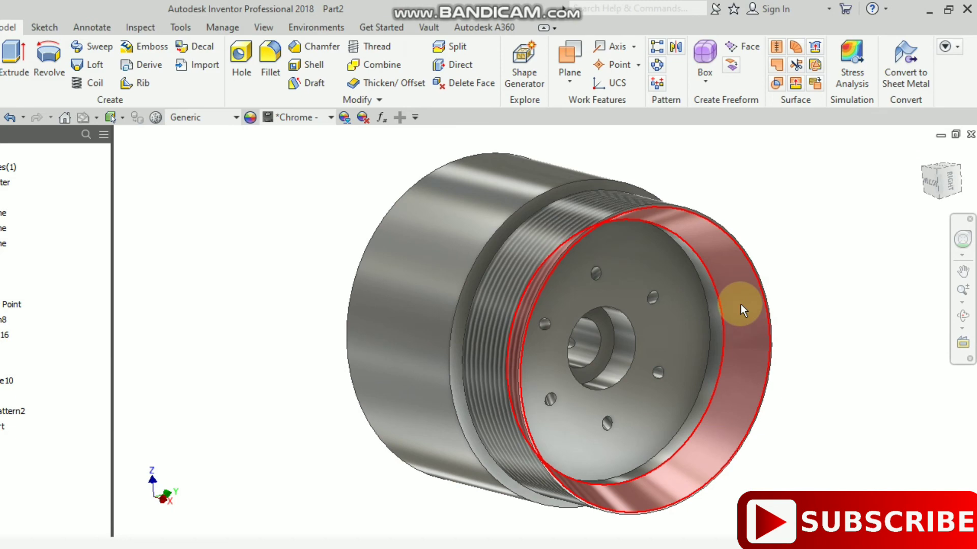
pyautogui.scroll(5, 601, 273)
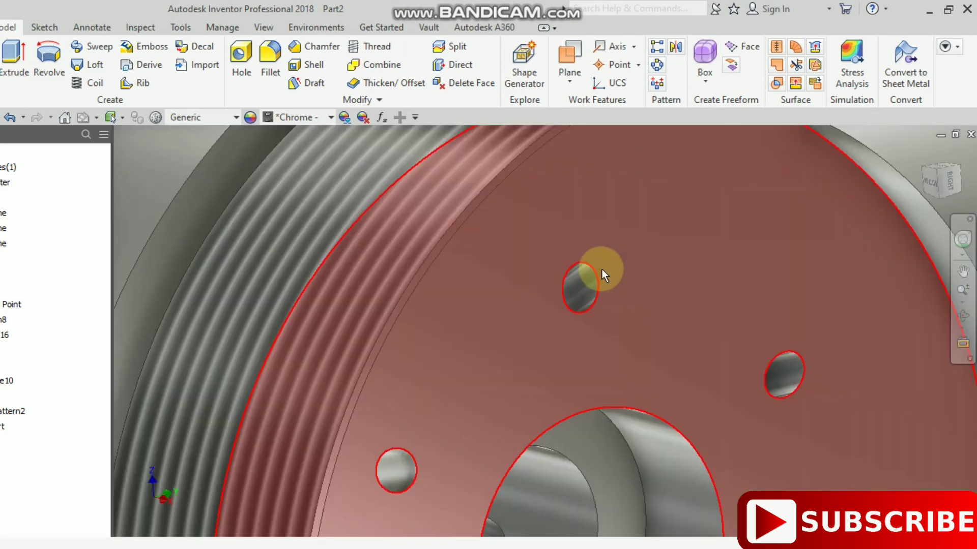
pyautogui.scroll(-5, 536, 291)
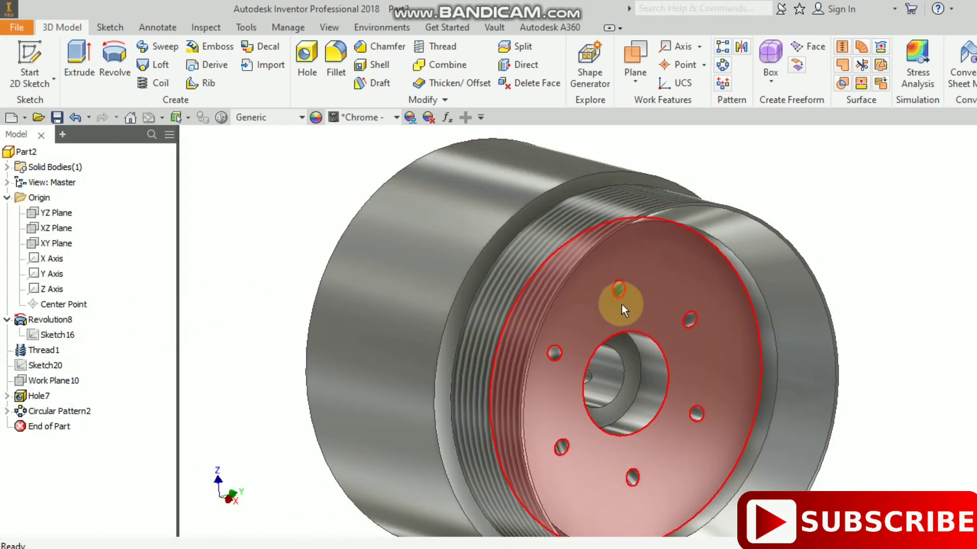
pyautogui.scroll(5, 598, 288)
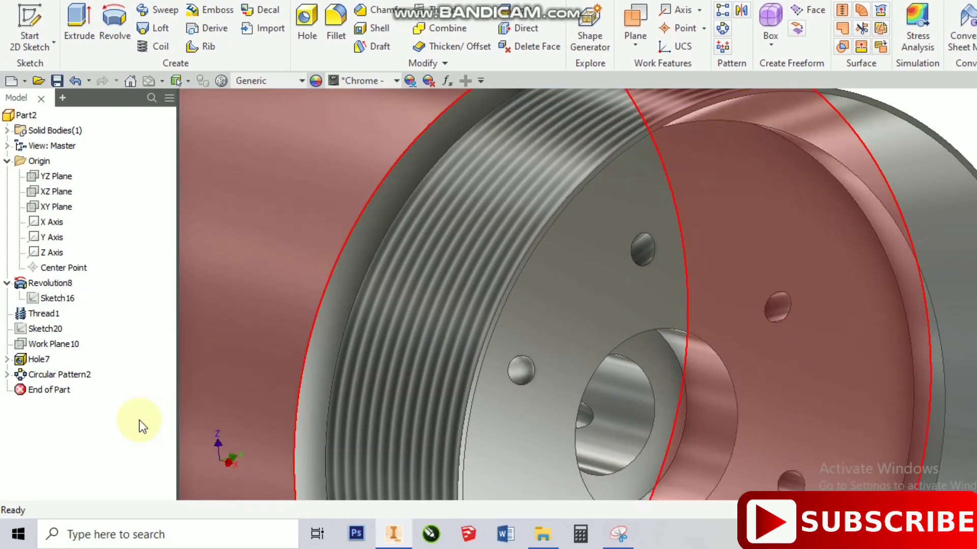
pyautogui.doubleClick(38, 362)
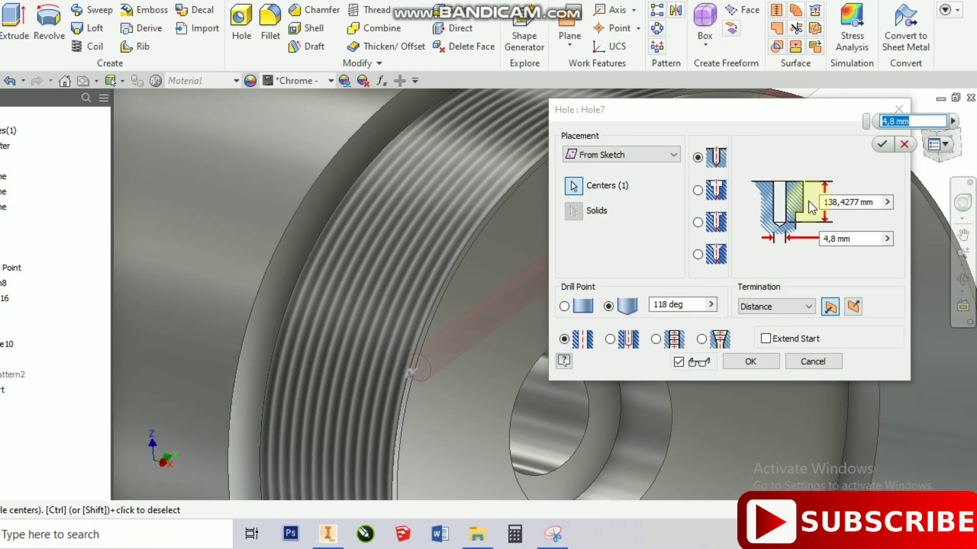
pyautogui.click(859, 240)
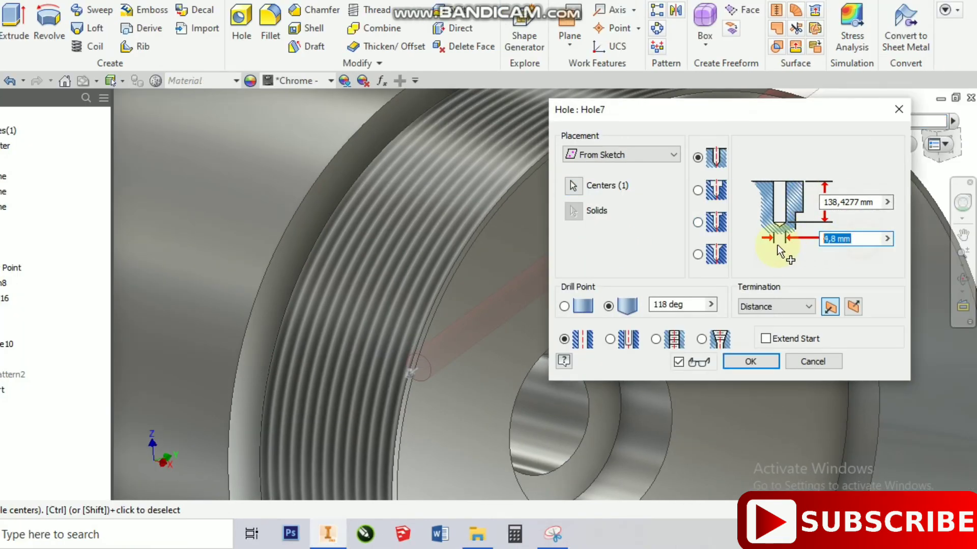
pyautogui.write('5')
pyautogui.click(764, 362)
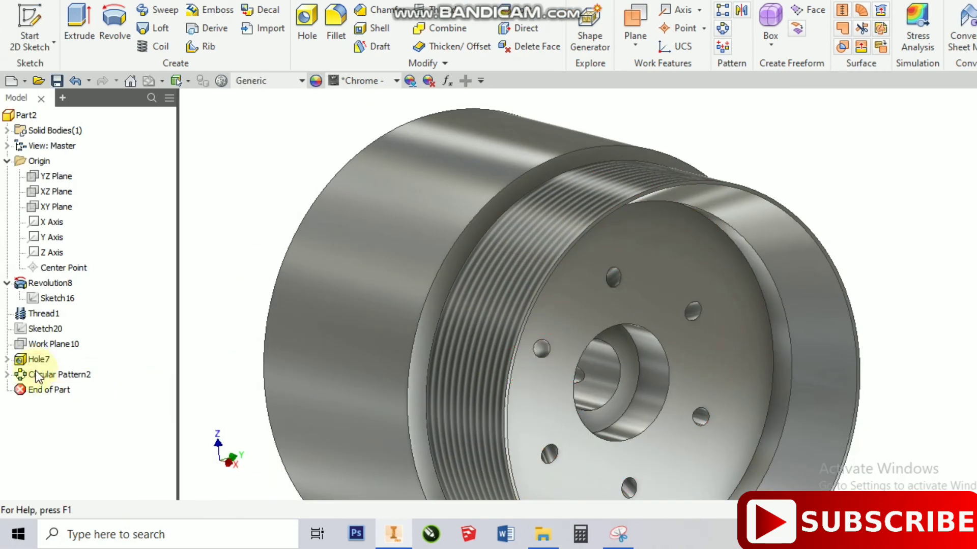
# Step: Reduce the angled hole's diameter to 2 mm and apply it to the patterned holes
pyautogui.doubleClick(39, 358)
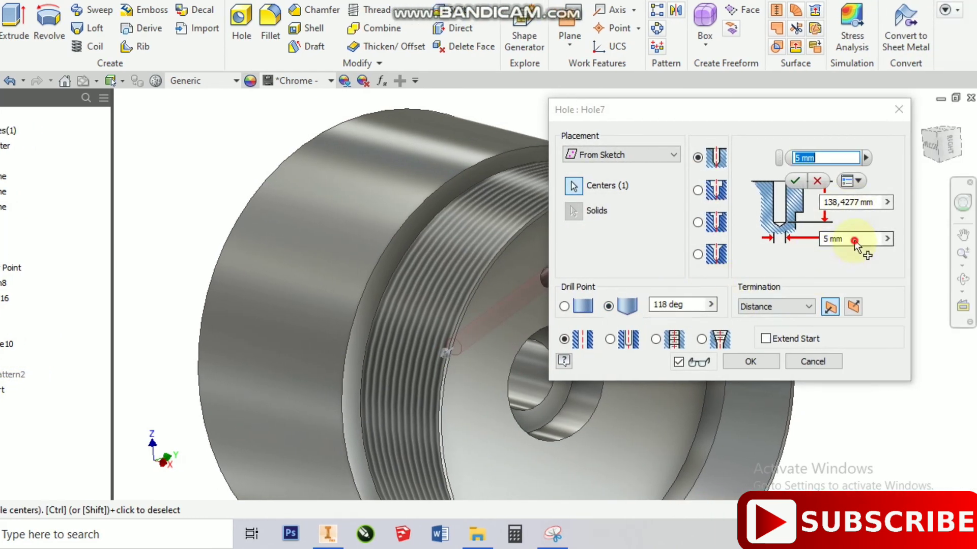
pyautogui.click(839, 239)
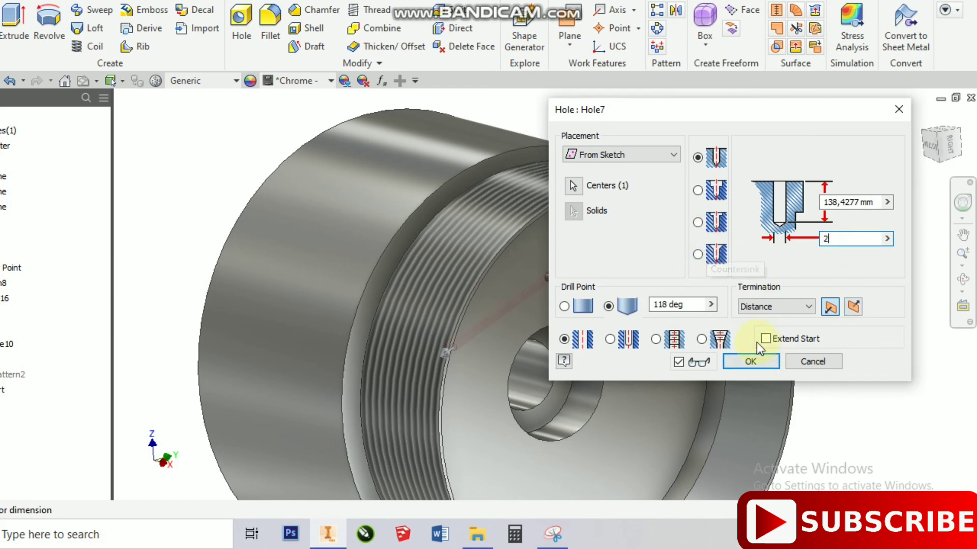
pyautogui.click(743, 361)
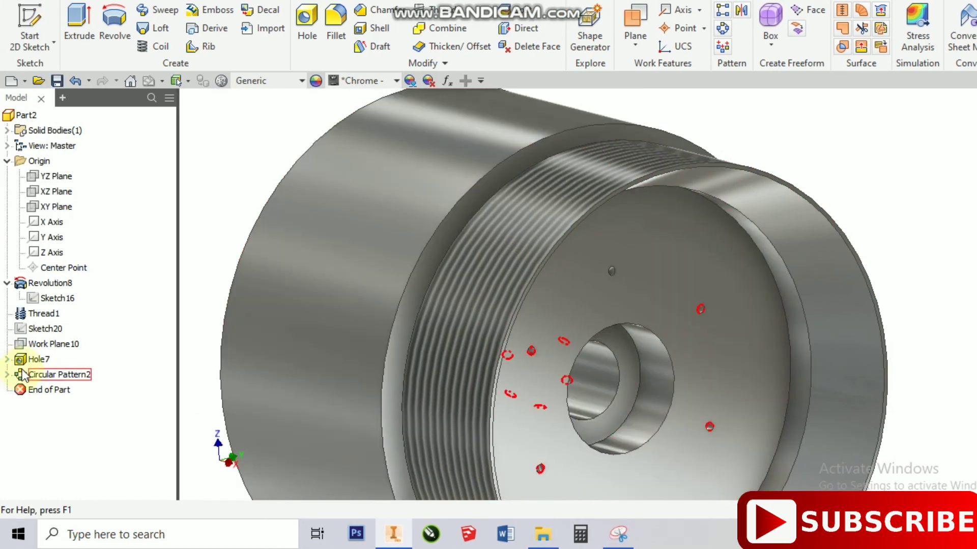
# Step: Edit the angled hole once more and enlarge its diameter, updating the whole circular pattern
pyautogui.click(26, 364)
pyautogui.doubleClick(26, 364)
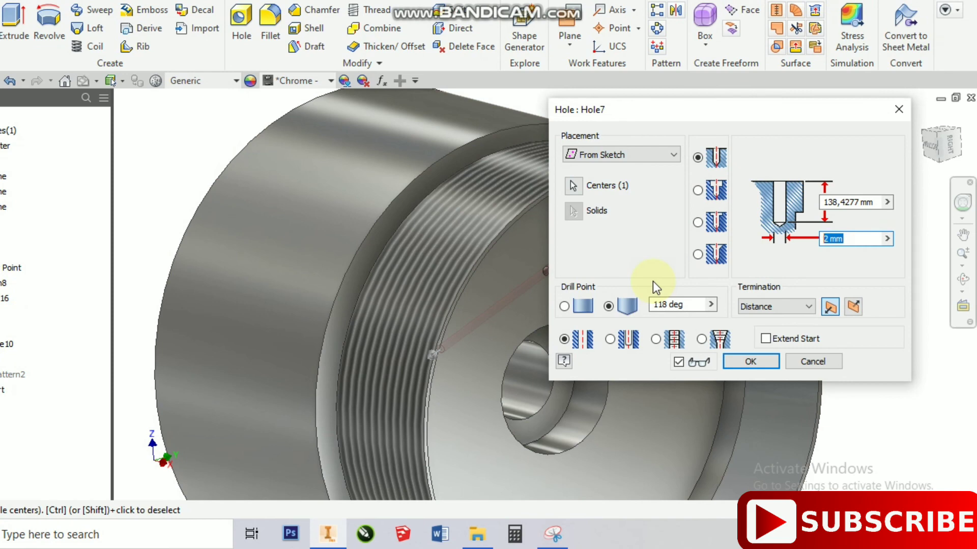
pyautogui.write('8')
pyautogui.press('Return')
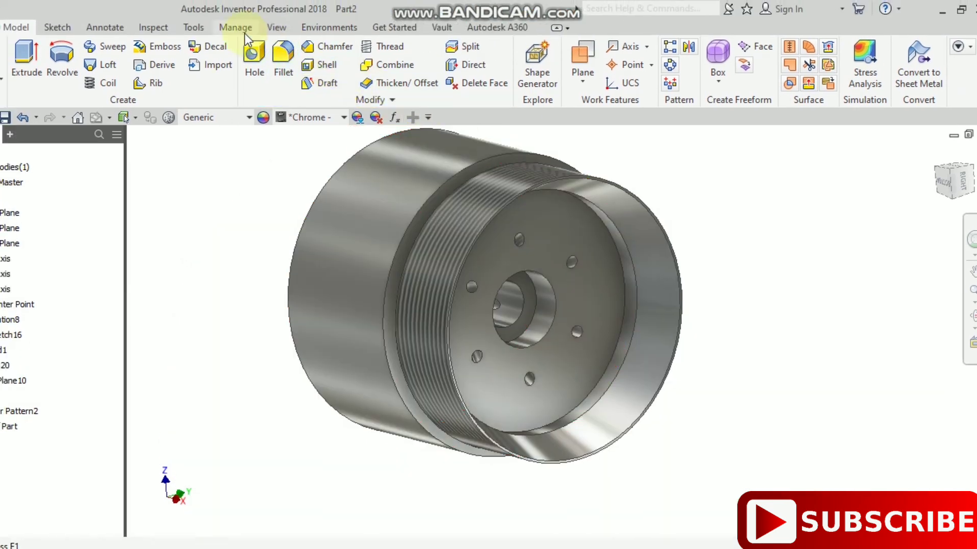
# Step: Create a half section view of the part along the XZ plane with a 0 mm offset
pyautogui.click(279, 28)
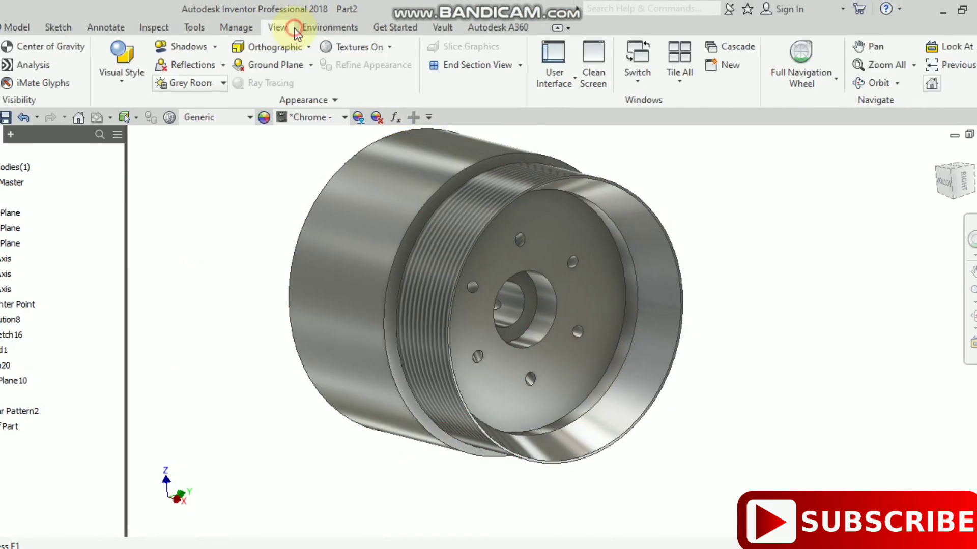
pyautogui.click(519, 66)
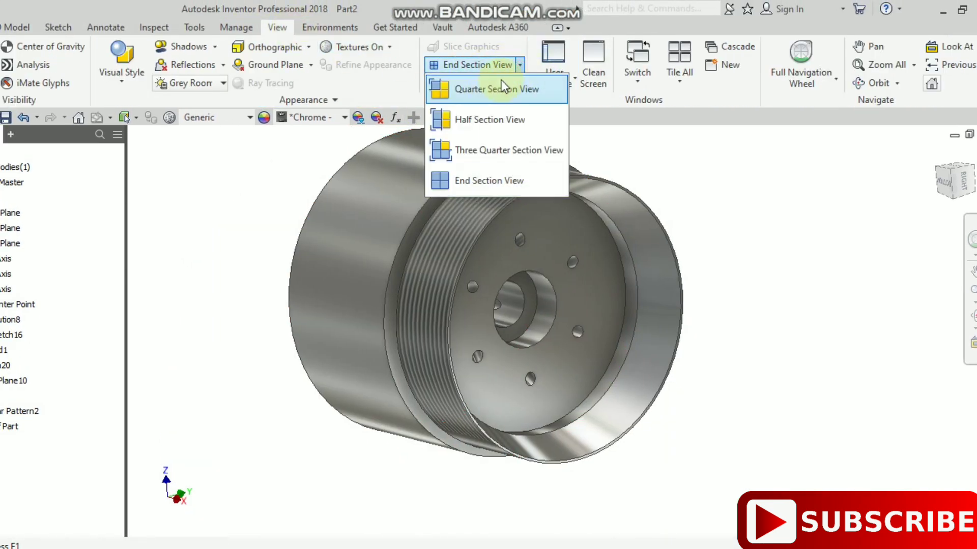
pyautogui.click(484, 120)
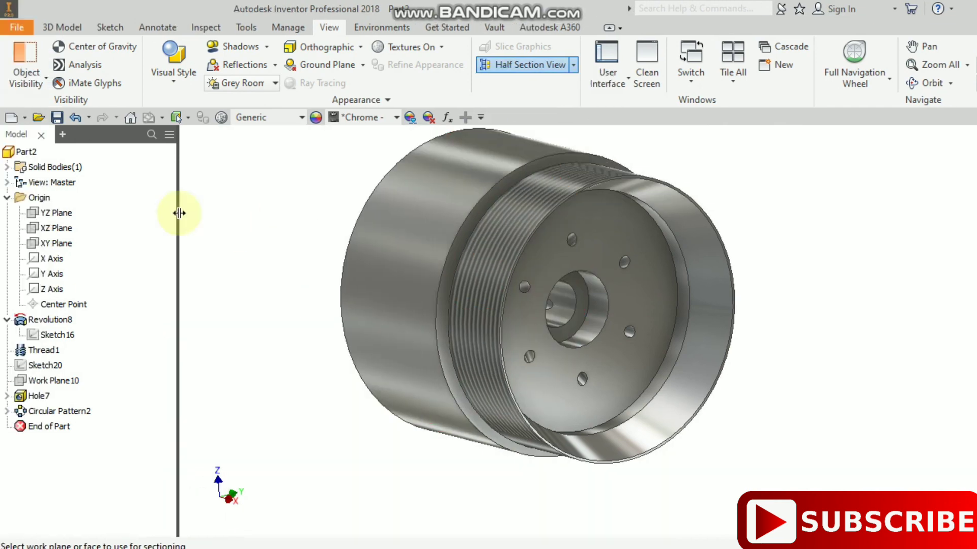
pyautogui.click(50, 230)
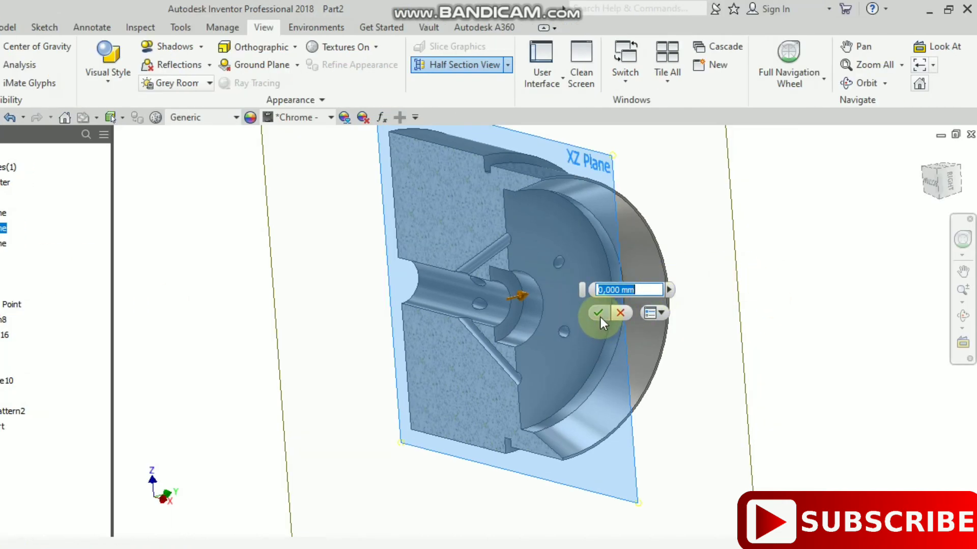
pyautogui.click(599, 313)
# Step: Examine from several angles where the patterned angled holes meet the central bore in the half section view
pyautogui.click(962, 315)
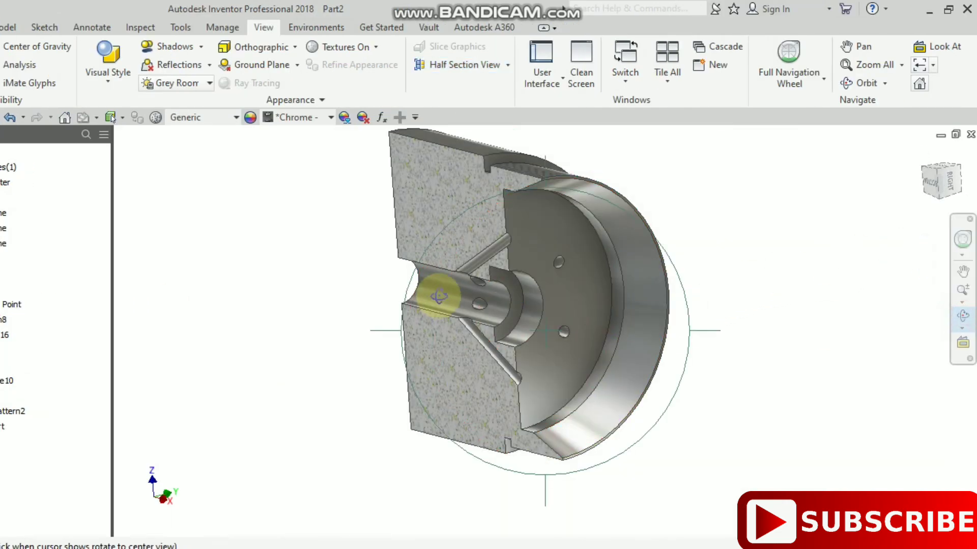
pyautogui.moveTo(438, 296); pyautogui.dragTo(427, 251)
pyautogui.scroll(3, 468, 263)
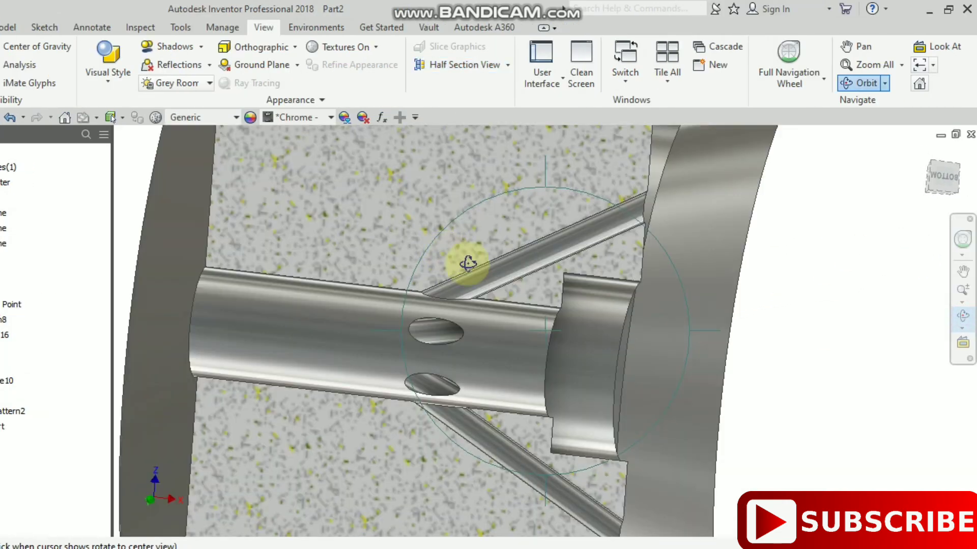
pyautogui.scroll(-2, 534, 276)
pyautogui.moveTo(550, 271); pyautogui.dragTo(506, 253)
pyautogui.scroll(-3, 608, 255)
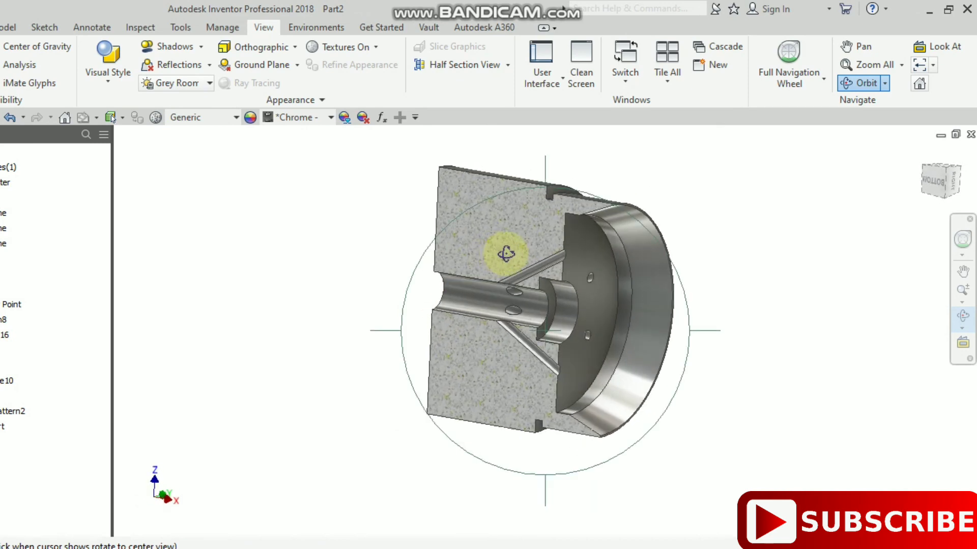